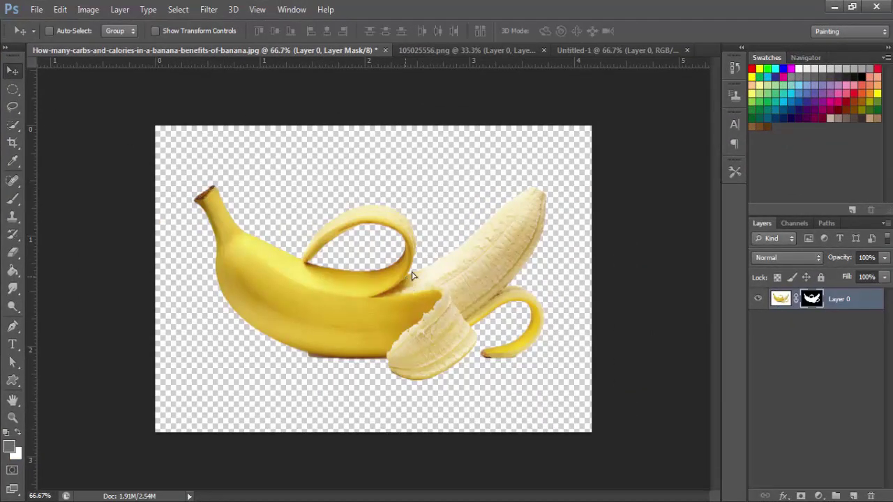
- Drag the masked banana cutout onto the white Untitled-1 canvas as Layer 1
{"action": "mouse_move", "coordinate": [412, 277]}
{"action": "left_mouse_down"}
{"action": "mouse_move", "coordinate": [624, 43]}
{"action": "mouse_move", "coordinate": [344, 299]}
{"action": "mouse_move", "coordinate": [440, 327]}
{"action": "left_mouse_up"}
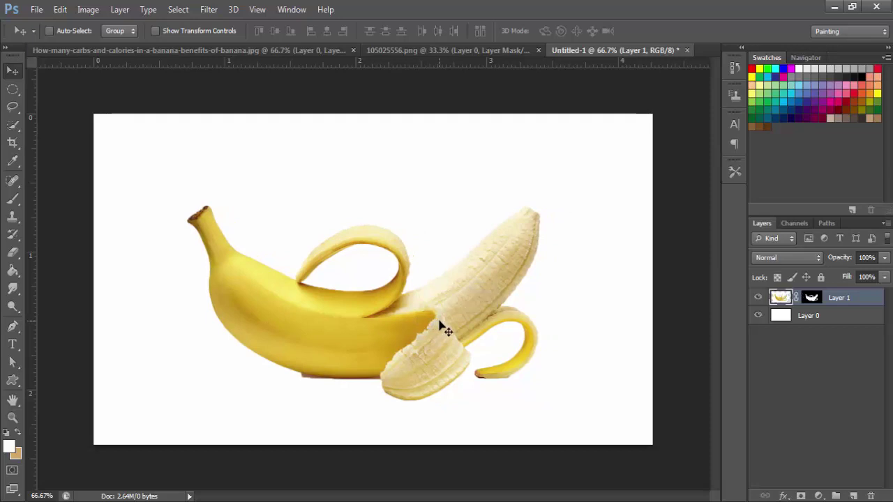
- Flip the banana horizontally and shift it right and up
{"action": "key", "text": "ctrl+t"}
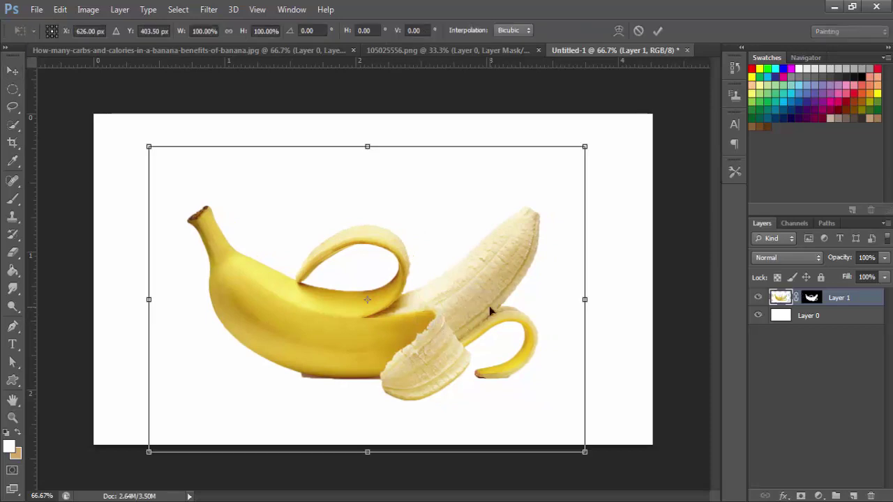
{"action": "right_click", "coordinate": [482, 305]}
{"action": "left_click", "coordinate": [525, 281]}
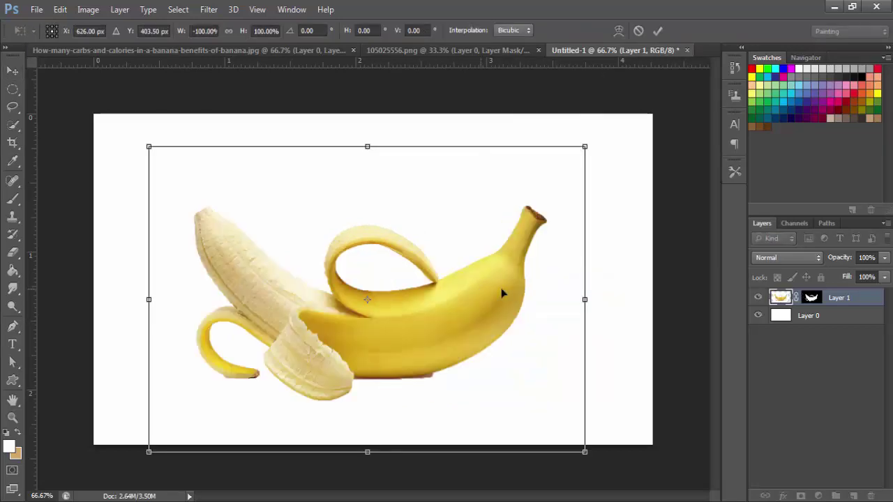
{"action": "mouse_move", "coordinate": [435, 309]}
{"action": "left_mouse_down"}
{"action": "mouse_move", "coordinate": [457, 309]}
{"action": "mouse_move", "coordinate": [457, 289]}
{"action": "left_mouse_up"}
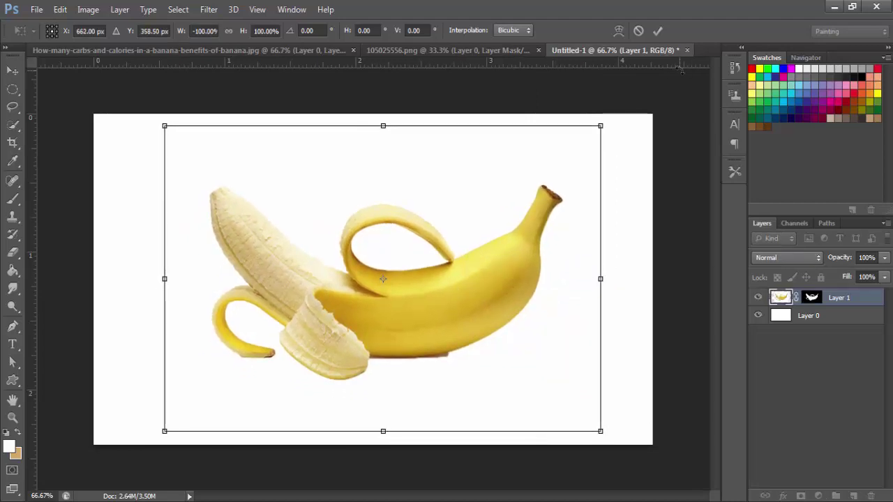
{"action": "left_click", "coordinate": [657, 31]}
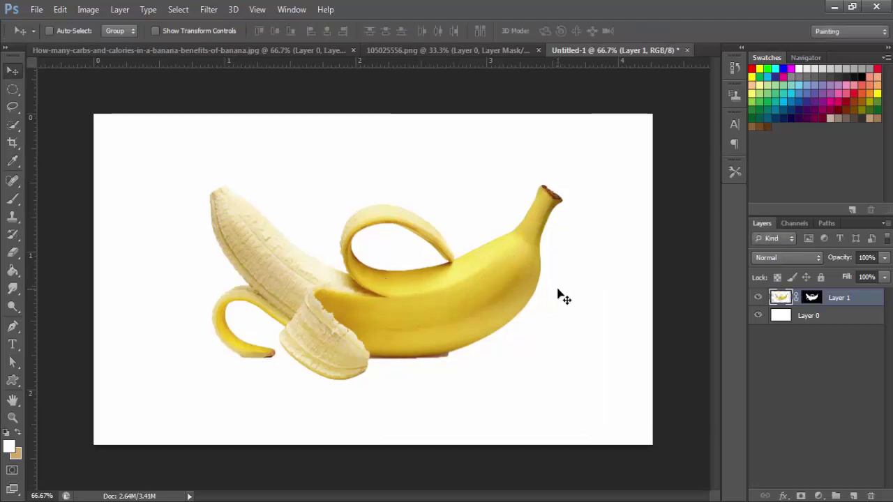
- Rotate the banana about 8° and nudge it into place on the canvas
{"action": "key", "text": "ctrl+t"}
{"action": "left_click_drag", "start_coordinate": [647, 454], "coordinate": [613, 473]}
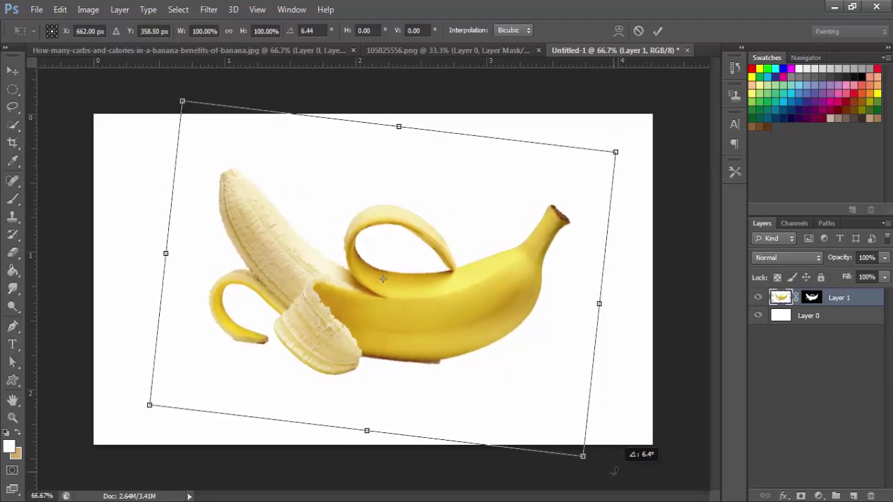
{"action": "key", "text": "Up"}
{"action": "key", "text": "Up"}
{"action": "key", "text": "Up"}
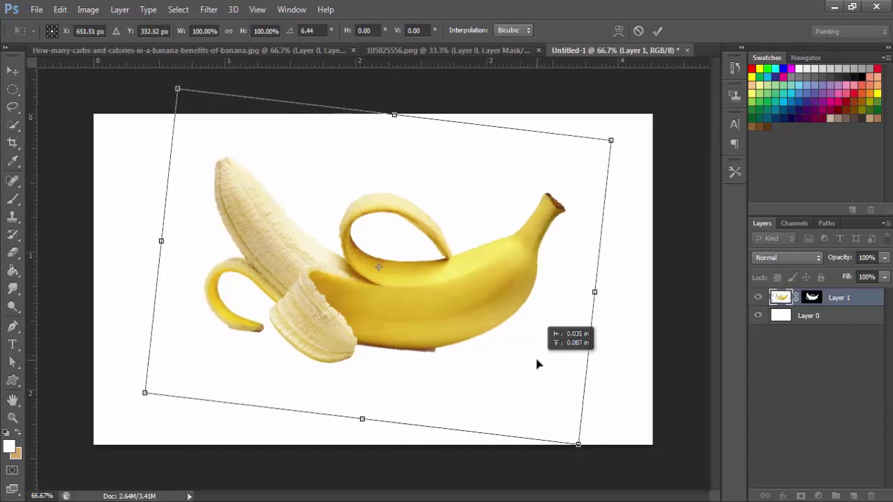
{"action": "key", "text": "Up"}
{"action": "key", "text": "Up"}
{"action": "key", "text": "Up"}
{"action": "left_click_drag", "start_coordinate": [600, 453], "coordinate": [599, 471]}
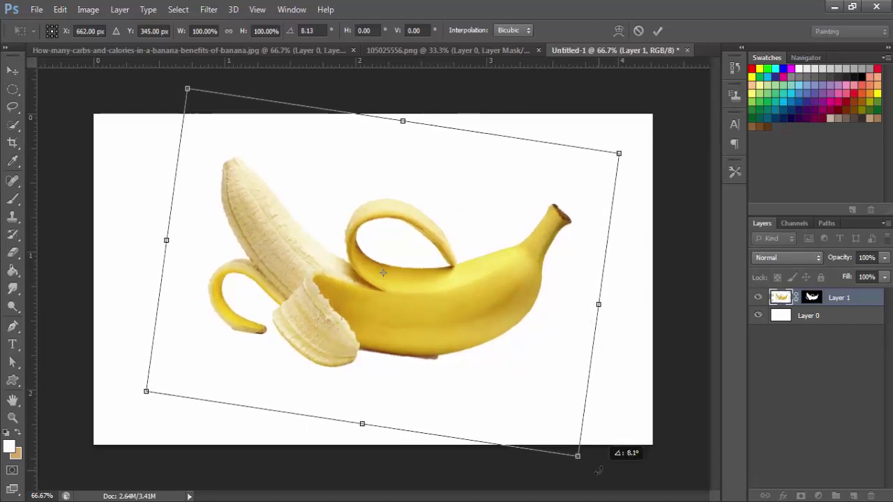
{"action": "left_click_drag", "start_coordinate": [559, 371], "coordinate": [561, 375]}
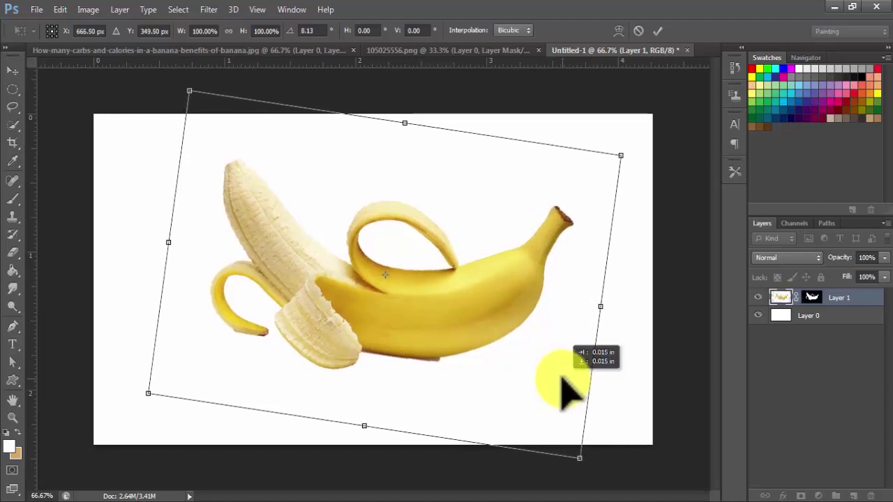
{"action": "left_click", "coordinate": [658, 30]}
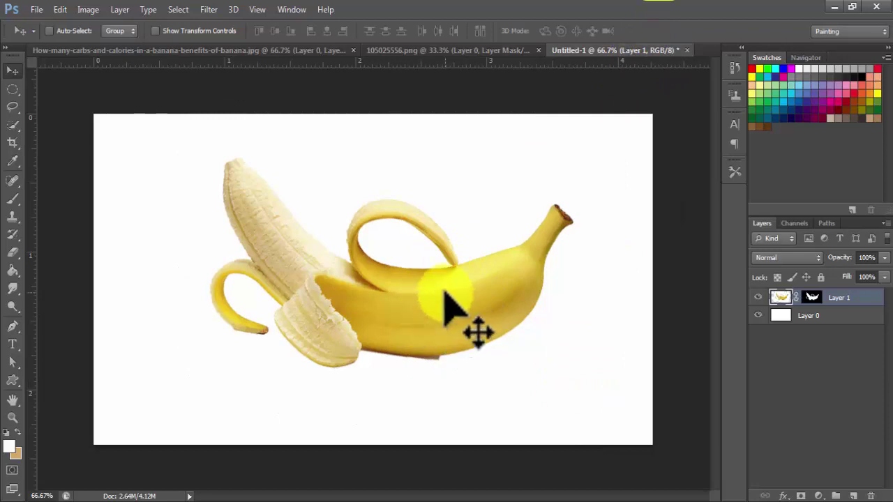
- Copy the pencil into Untitled-1 as Layer 2 and position it up and left
{"action": "left_click", "coordinate": [410, 51]}
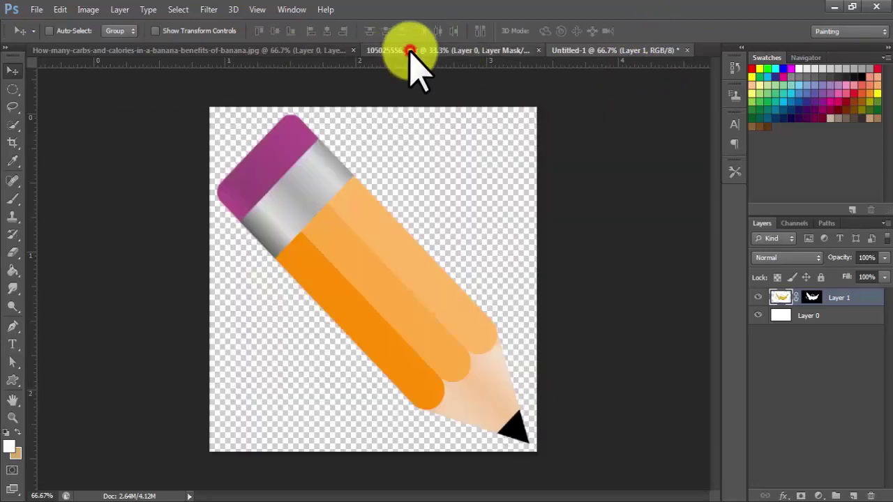
{"action": "mouse_move", "coordinate": [430, 297]}
{"action": "left_mouse_down"}
{"action": "mouse_move", "coordinate": [614, 59]}
{"action": "mouse_move", "coordinate": [374, 282]}
{"action": "mouse_move", "coordinate": [418, 282]}
{"action": "mouse_move", "coordinate": [417, 270]}
{"action": "left_mouse_up"}
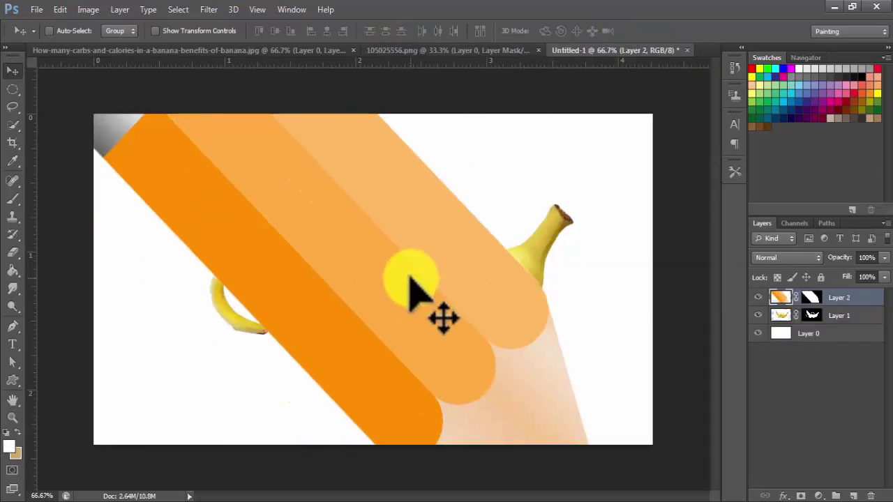
{"action": "key", "text": "ctrl+t"}
{"action": "left_click_drag", "start_coordinate": [369, 193], "coordinate": [485, 355]}
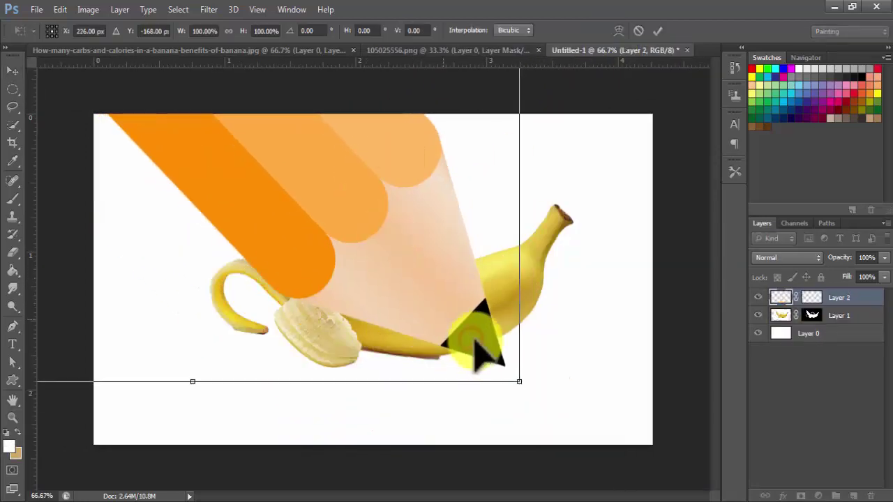
- Scale the pencil to about 41% and rotate it roughly 178° across the banana
{"action": "left_click_drag", "start_coordinate": [519, 381], "coordinate": [481, 411]}
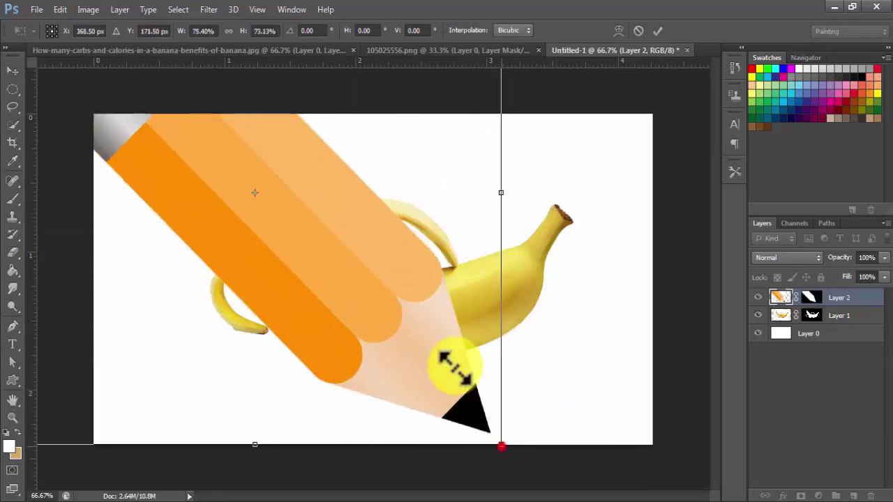
{"action": "left_click_drag", "start_coordinate": [493, 433], "coordinate": [360, 237]}
{"action": "mouse_move", "coordinate": [392, 281]}
{"action": "left_mouse_down"}
{"action": "mouse_move", "coordinate": [478, 398]}
{"action": "mouse_move", "coordinate": [461, 361]}
{"action": "mouse_move", "coordinate": [477, 403]}
{"action": "mouse_move", "coordinate": [391, 379]}
{"action": "left_mouse_up"}
{"action": "mouse_move", "coordinate": [454, 415]}
{"action": "left_mouse_down"}
{"action": "mouse_move", "coordinate": [88, 245]}
{"action": "mouse_move", "coordinate": [77, 157]}
{"action": "mouse_move", "coordinate": [139, 152]}
{"action": "left_mouse_up"}
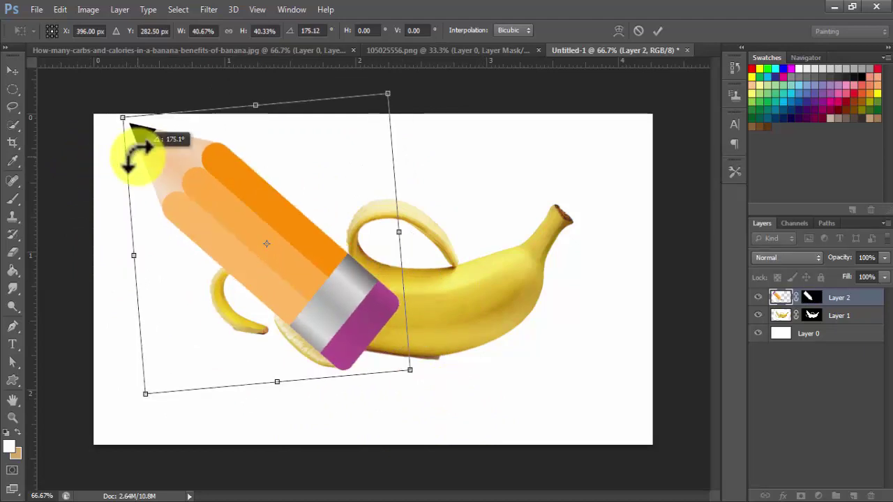
{"action": "mouse_move", "coordinate": [391, 343]}
{"action": "left_mouse_down"}
{"action": "mouse_move", "coordinate": [480, 412]}
{"action": "mouse_move", "coordinate": [458, 384]}
{"action": "left_mouse_up"}
{"action": "left_click_drag", "start_coordinate": [535, 425], "coordinate": [525, 437]}
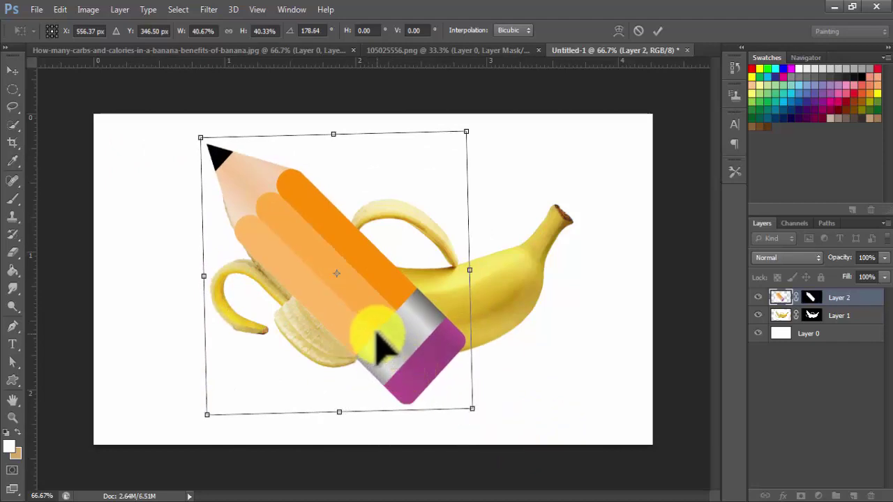
- Lower the pencil layer's opacity to 65% so the banana shows through
{"action": "right_click", "coordinate": [379, 345]}
{"action": "left_click", "coordinate": [605, 406]}
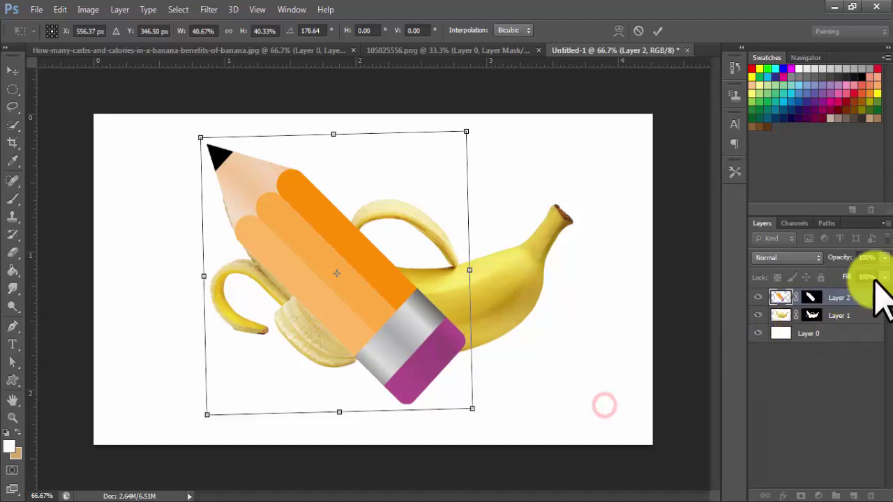
{"action": "left_click_drag", "start_coordinate": [852, 272], "coordinate": [860, 274]}
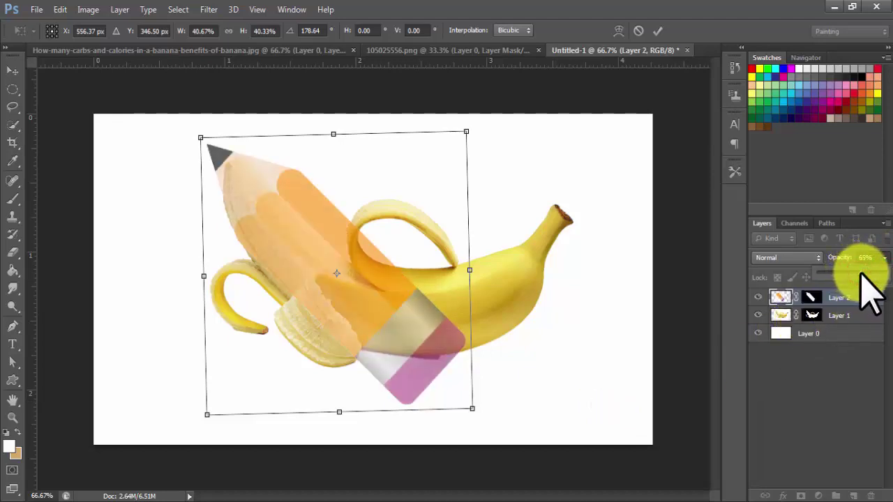
- Warp the pencil, bending its body lower right and lifting the eraser end
{"action": "right_click", "coordinate": [367, 288]}
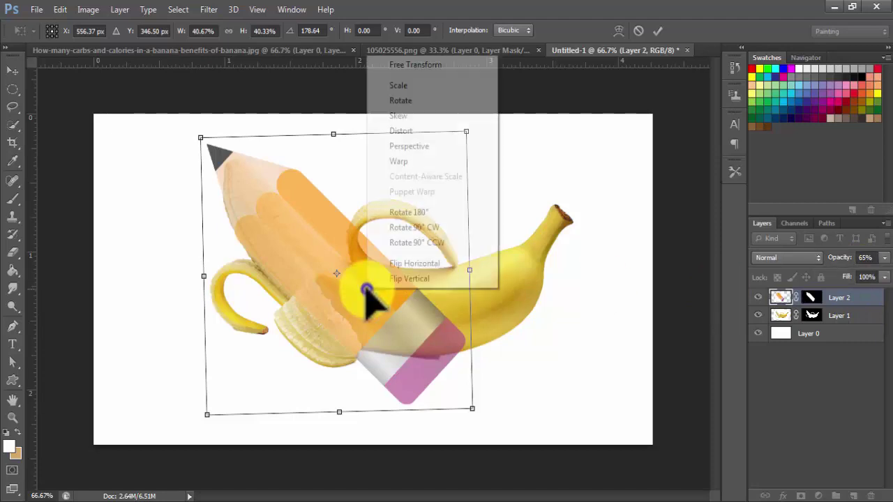
{"action": "left_click", "coordinate": [410, 161]}
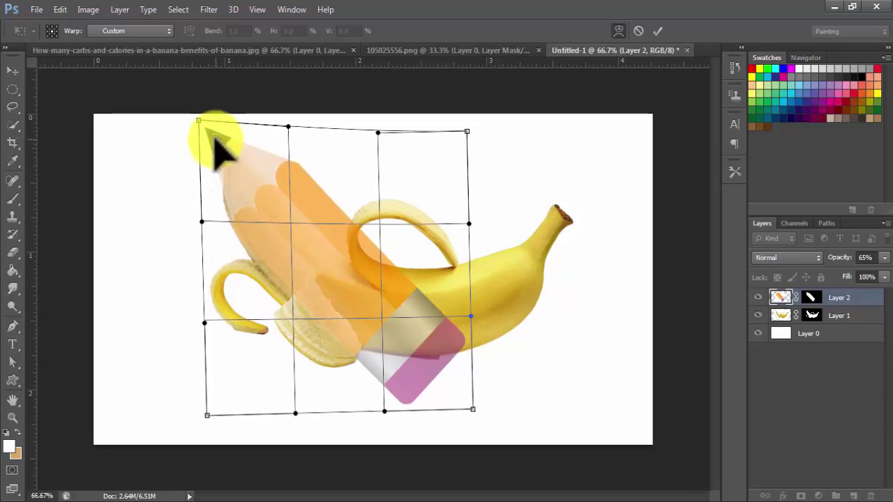
{"action": "left_click_drag", "start_coordinate": [279, 238], "coordinate": [314, 282]}
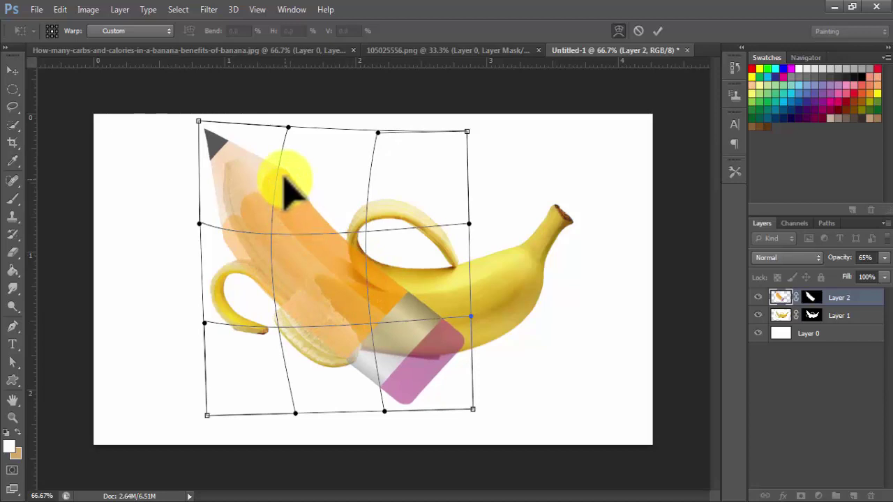
{"action": "left_click_drag", "start_coordinate": [202, 120], "coordinate": [209, 124]}
{"action": "left_click_drag", "start_coordinate": [442, 383], "coordinate": [439, 360]}
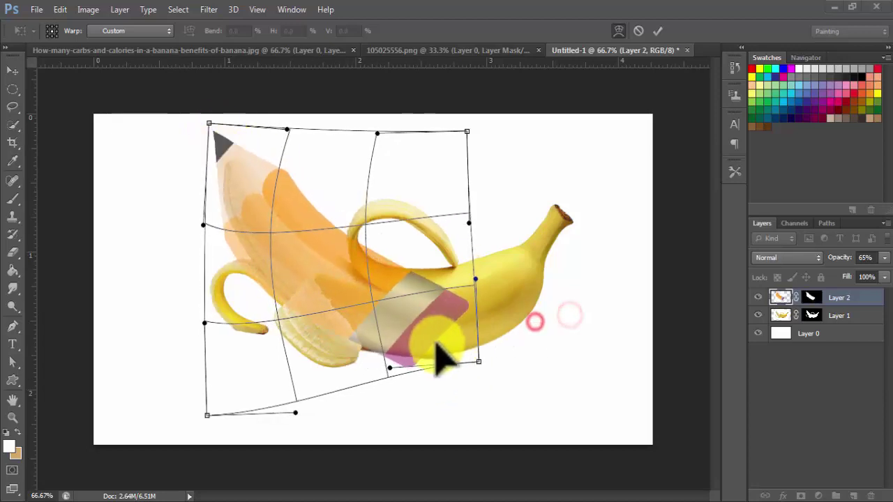
{"action": "left_click_drag", "start_coordinate": [343, 240], "coordinate": [286, 187]}
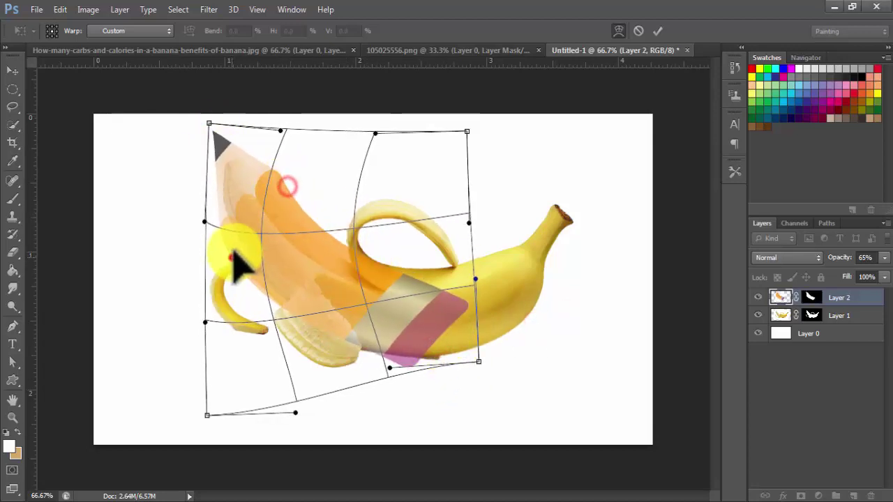
{"action": "left_click_drag", "start_coordinate": [233, 258], "coordinate": [233, 257]}
{"action": "left_click_drag", "start_coordinate": [434, 366], "coordinate": [424, 359]}
- Refine the warp so the pencil body, tip and eraser end hug the banana's curve
{"action": "left_click_drag", "start_coordinate": [342, 250], "coordinate": [379, 267]}
{"action": "left_click_drag", "start_coordinate": [295, 319], "coordinate": [289, 313]}
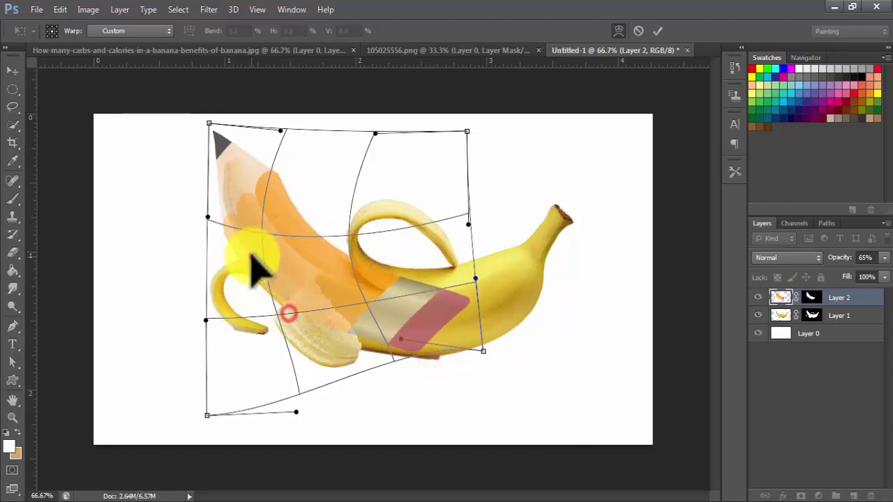
{"action": "left_click_drag", "start_coordinate": [256, 256], "coordinate": [252, 257]}
{"action": "left_click_drag", "start_coordinate": [272, 169], "coordinate": [253, 162]}
{"action": "left_click_drag", "start_coordinate": [240, 272], "coordinate": [254, 279]}
{"action": "left_click_drag", "start_coordinate": [309, 309], "coordinate": [307, 296]}
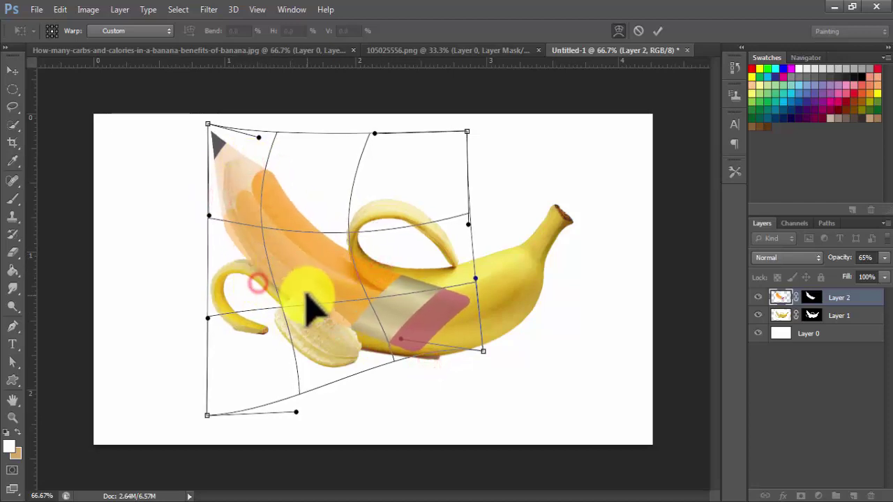
{"action": "left_click_drag", "start_coordinate": [448, 342], "coordinate": [444, 336]}
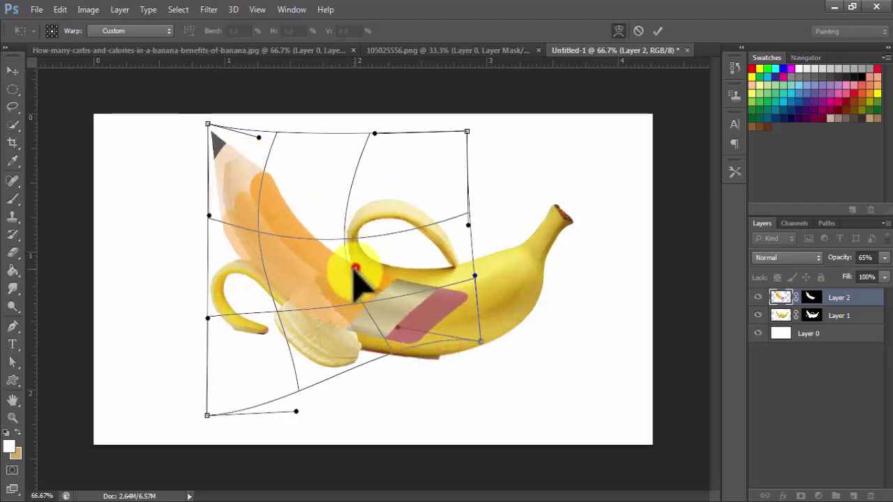
{"action": "mouse_move", "coordinate": [355, 270]}
{"action": "left_mouse_down"}
{"action": "mouse_move", "coordinate": [255, 263]}
{"action": "mouse_move", "coordinate": [238, 222]}
{"action": "left_mouse_up"}
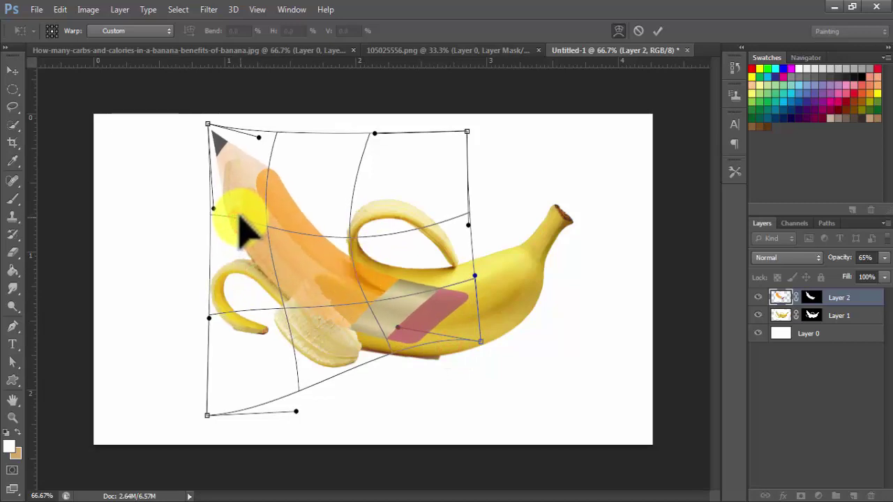
{"action": "left_click", "coordinate": [287, 290]}
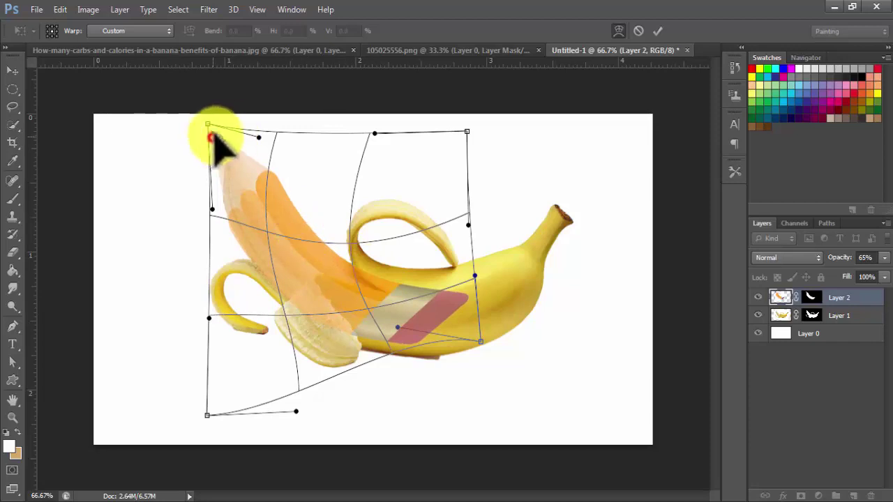
{"action": "left_click_drag", "start_coordinate": [210, 136], "coordinate": [212, 134]}
{"action": "left_click", "coordinate": [222, 204]}
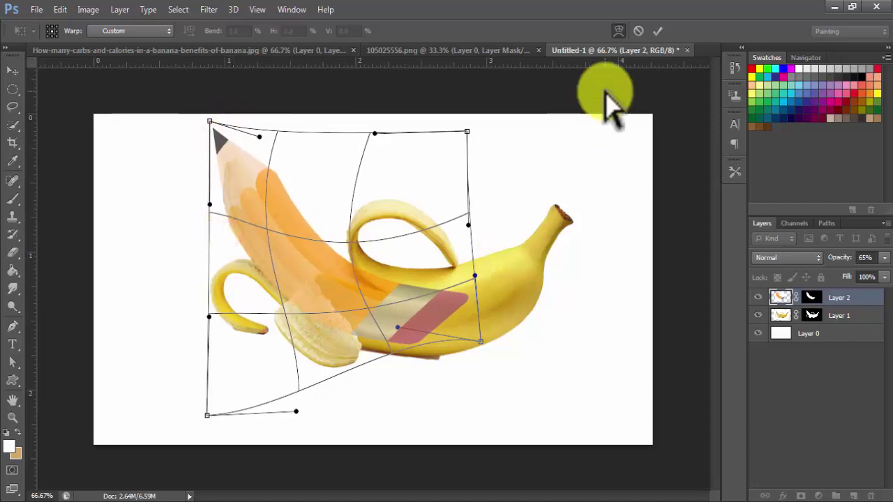
- Apply the pencil's bend and set Layer 2 opacity to 55%
{"action": "left_click", "coordinate": [660, 31]}
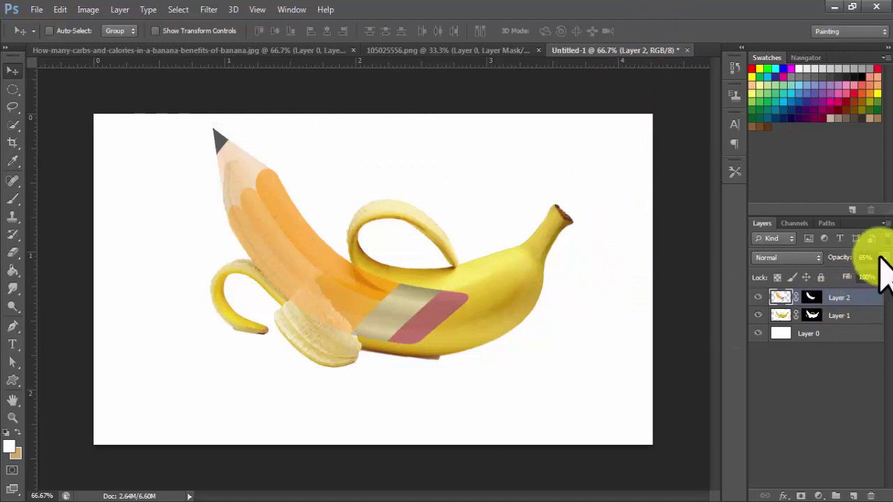
{"action": "left_click_drag", "start_coordinate": [862, 274], "coordinate": [884, 274]}
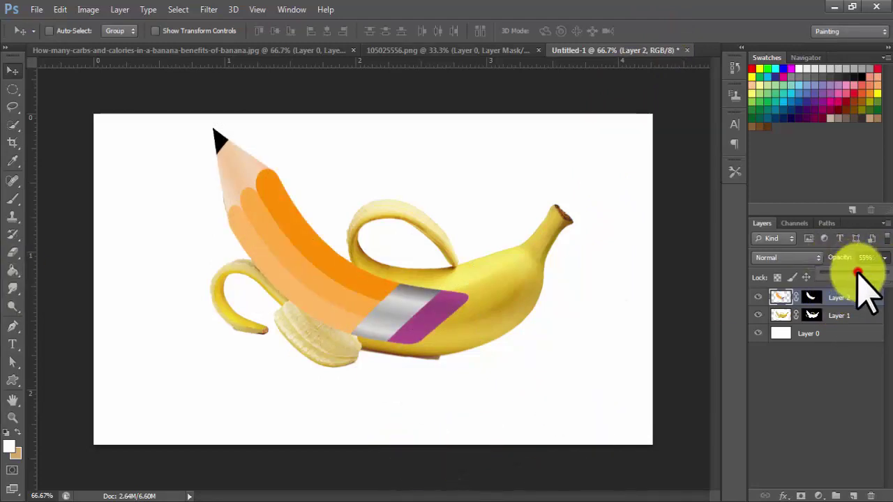
{"action": "left_click_drag", "start_coordinate": [858, 272], "coordinate": [857, 273]}
- Erase the pencil's metal band and pink eraser with the Eraser at 100% opacity
{"action": "left_click", "coordinate": [12, 253]}
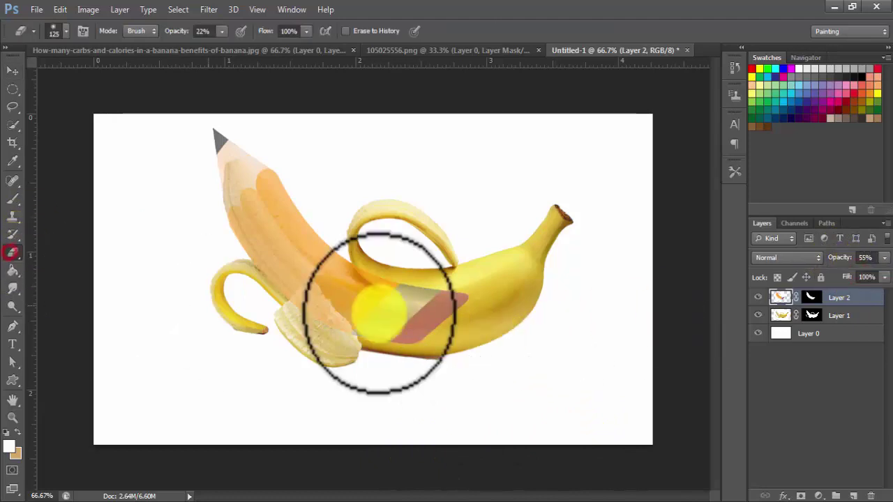
{"action": "mouse_move", "coordinate": [221, 30]}
{"action": "left_mouse_down"}
{"action": "mouse_move", "coordinate": [226, 61]}
{"action": "mouse_move", "coordinate": [370, 61]}
{"action": "left_mouse_up"}
{"action": "mouse_move", "coordinate": [384, 289]}
{"action": "left_mouse_down"}
{"action": "mouse_move", "coordinate": [428, 339]}
{"action": "mouse_move", "coordinate": [393, 346]}
{"action": "mouse_move", "coordinate": [389, 319]}
{"action": "mouse_move", "coordinate": [451, 295]}
{"action": "mouse_move", "coordinate": [393, 309]}
{"action": "mouse_move", "coordinate": [367, 328]}
{"action": "mouse_move", "coordinate": [323, 309]}
{"action": "left_mouse_up"}
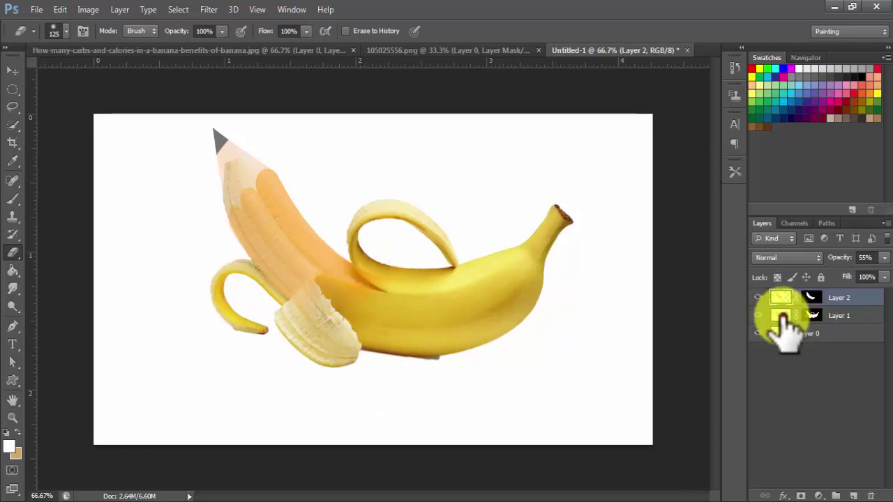
- Erase the banana beneath the pencil's upper part, zoom in, and hide the pencil layer
{"action": "left_click_drag", "start_coordinate": [230, 176], "coordinate": [283, 229]}
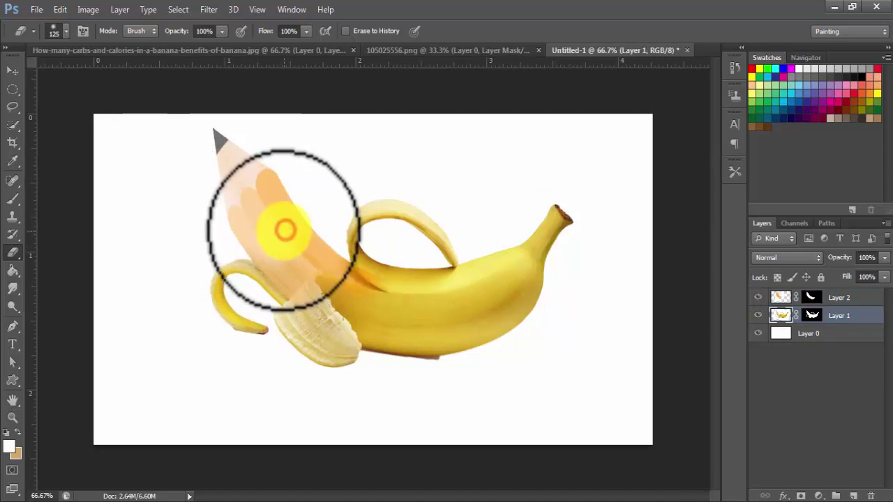
{"action": "key", "text": "ctrl+plus"}
{"action": "key", "text": "ctrl+plus"}
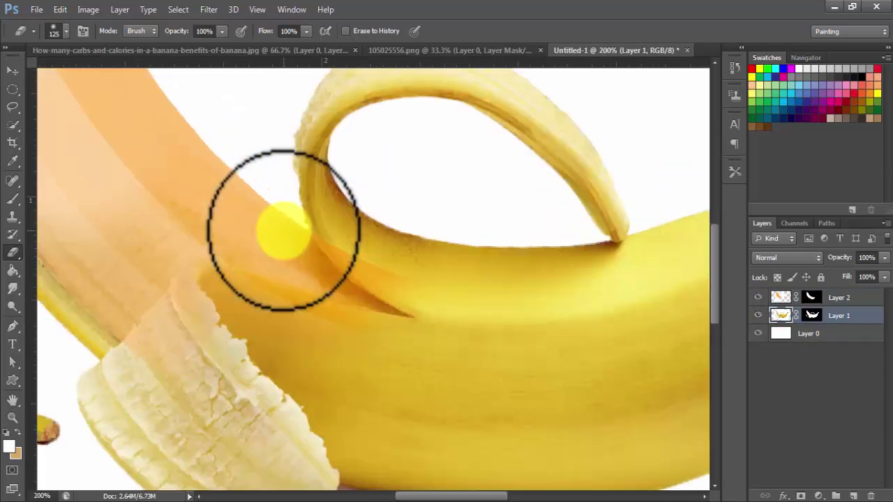
{"action": "left_click_drag", "start_coordinate": [224, 251], "coordinate": [447, 264]}
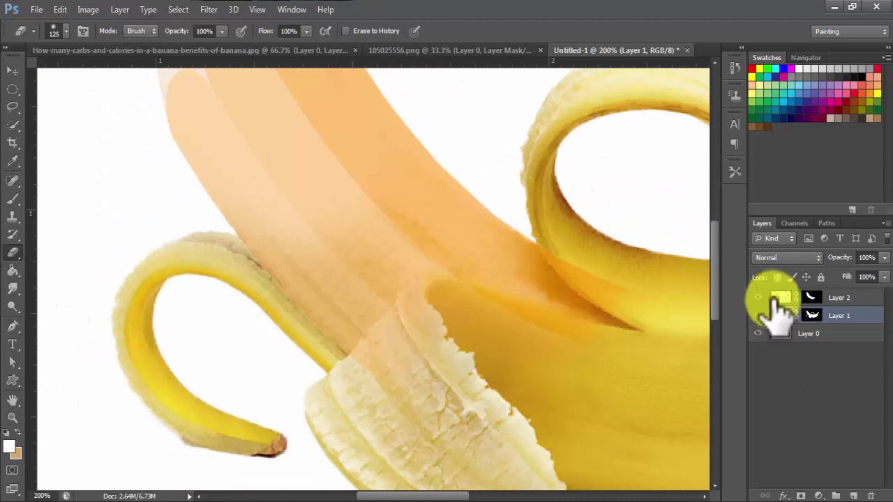
{"action": "left_click", "coordinate": [759, 297]}
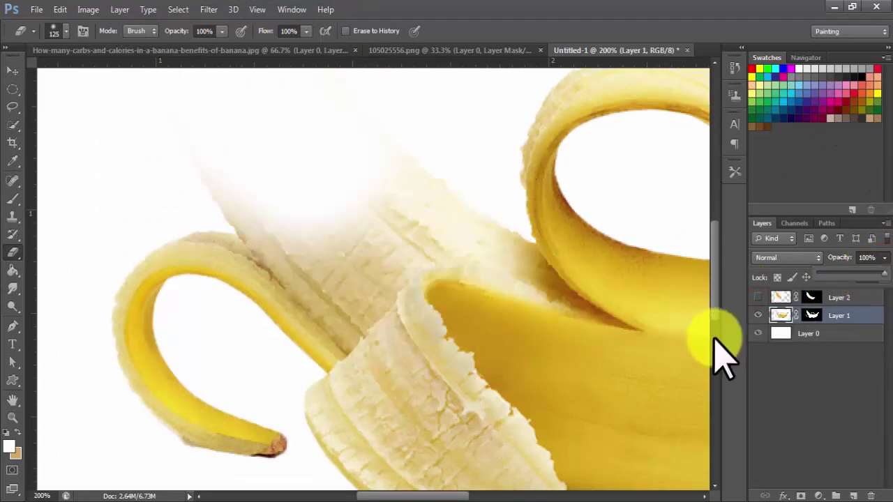
- Erase more of the banana top and switch to a soft eraser sized 35, then 10
{"action": "left_click", "coordinate": [299, 190]}
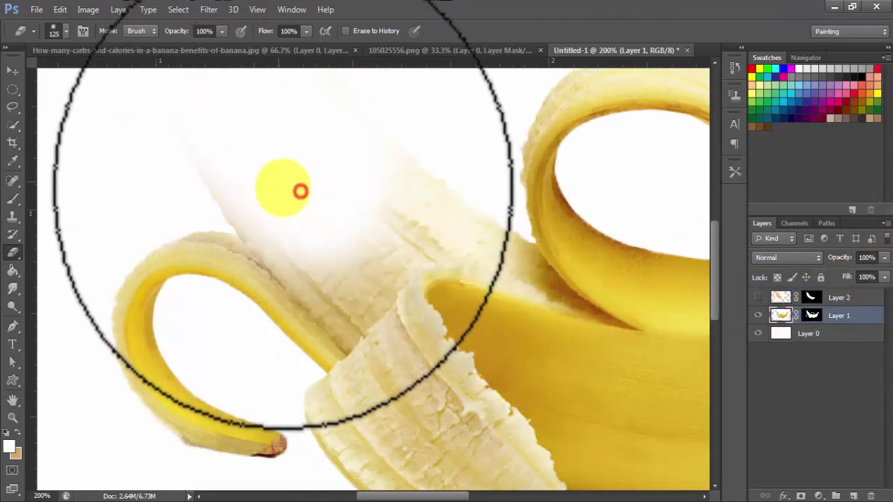
{"action": "right_click", "coordinate": [299, 191]}
{"action": "left_click", "coordinate": [90, 137]}
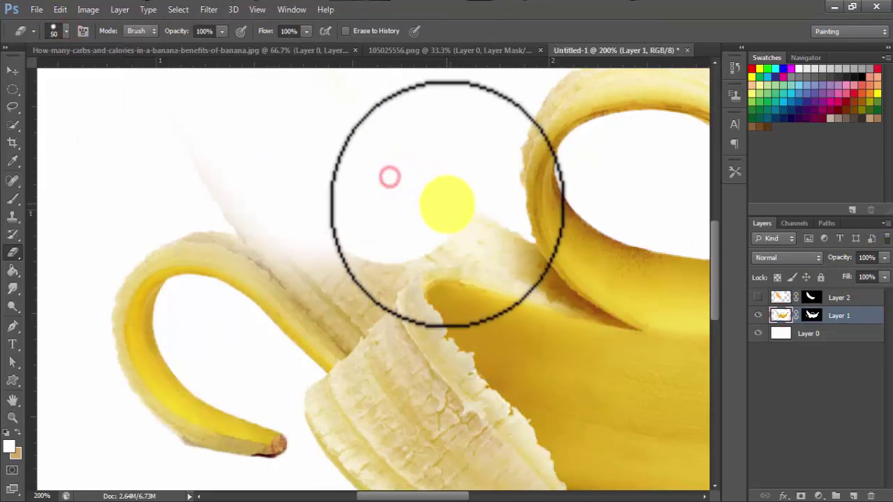
{"action": "key", "text": "bracketleft"}
{"action": "key", "text": "bracketleft"}
{"action": "key", "text": "bracketleft"}
{"action": "scroll", "coordinate": [328, 202], "scroll_direction": "up", "scroll_amount": 3}
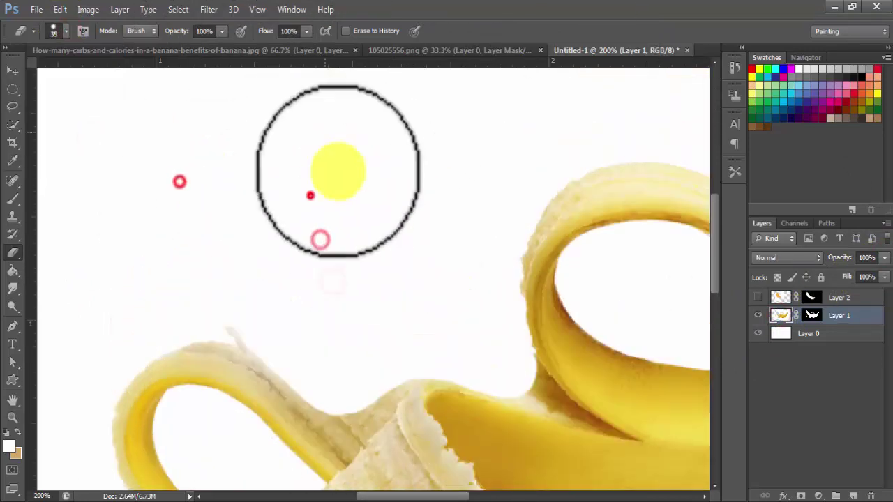
{"action": "scroll", "coordinate": [307, 223], "scroll_direction": "down", "scroll_amount": 2}
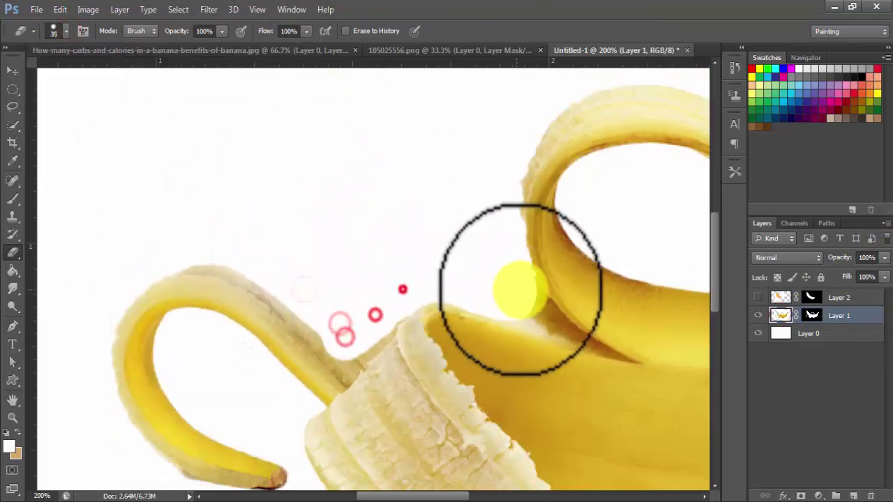
{"action": "key", "text": "bracketleft"}
{"action": "key", "text": "bracketleft"}
{"action": "key", "text": "bracketleft"}
- Clean the right peel edge and left peel junction, then zoom out to the canvas
{"action": "left_click_drag", "start_coordinate": [524, 299], "coordinate": [565, 335]}
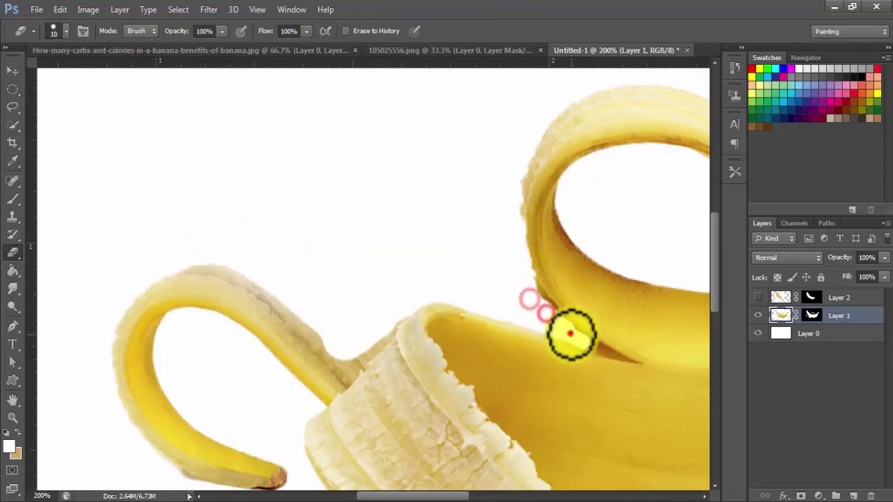
{"action": "scroll", "coordinate": [377, 319], "scroll_direction": "down", "scroll_amount": 1}
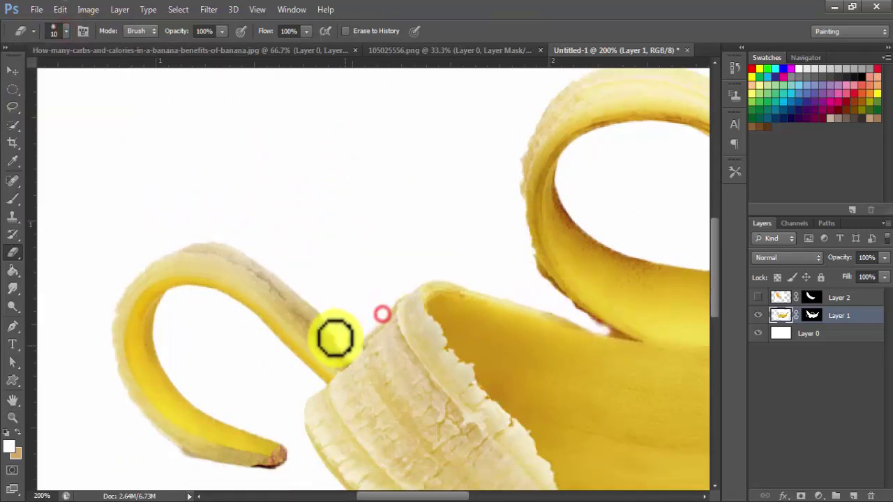
{"action": "left_click_drag", "start_coordinate": [316, 309], "coordinate": [351, 340]}
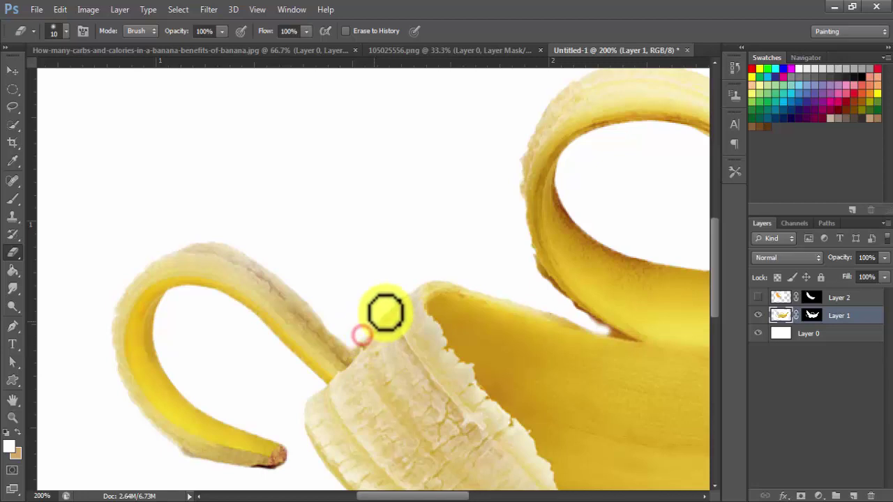
{"action": "scroll", "coordinate": [463, 254], "scroll_direction": "up", "scroll_amount": 2}
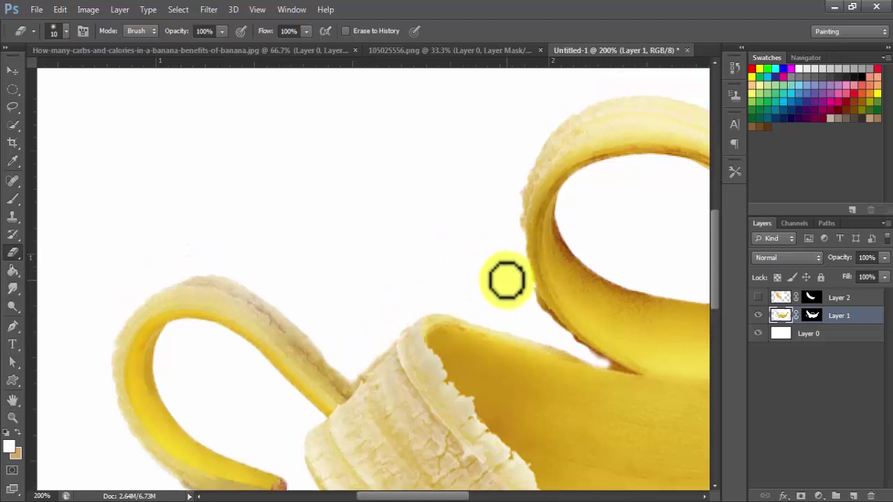
{"action": "key", "text": "ctrl+minus"}
{"action": "key", "text": "ctrl+minus"}
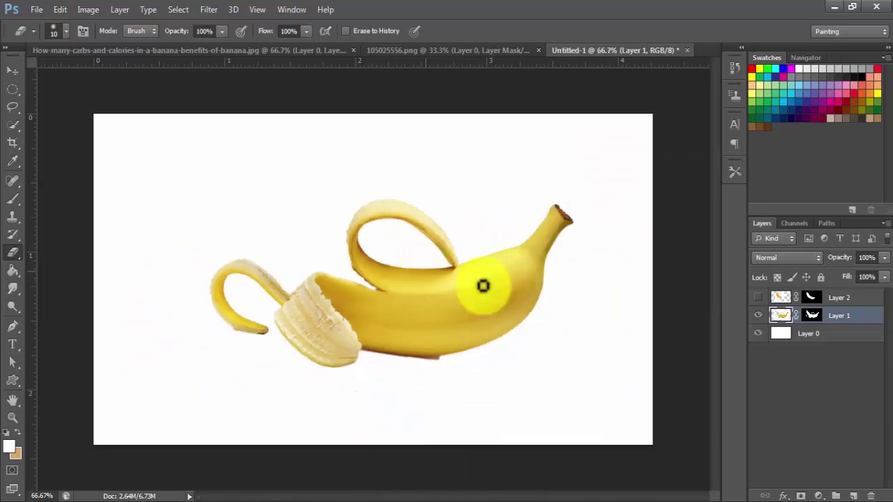
- Show the pencil layer again and restore its opacity to 100%
{"action": "left_click", "coordinate": [758, 298]}
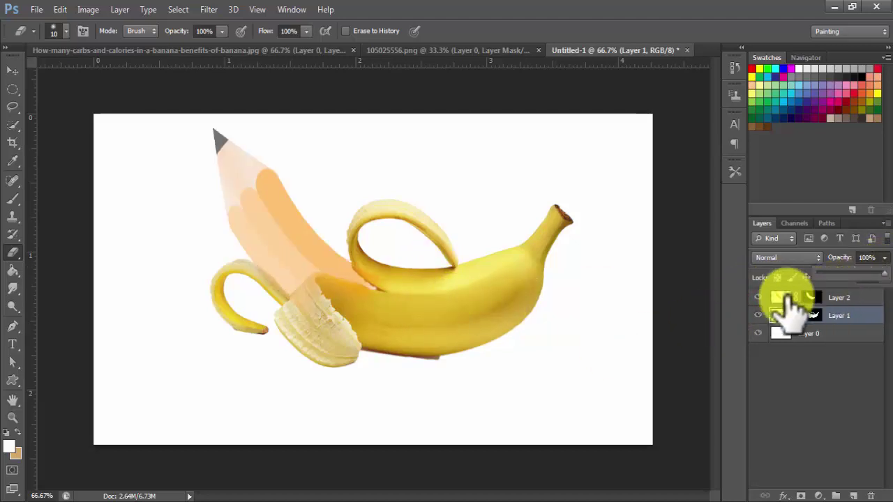
{"action": "left_click", "coordinate": [785, 298]}
{"action": "left_click_drag", "start_coordinate": [867, 272], "coordinate": [889, 272]}
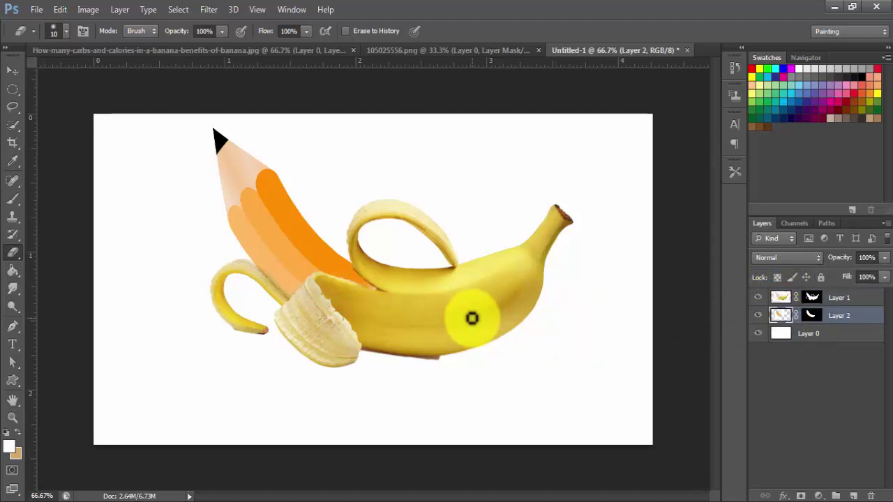
- Zoom to 300%, erase stray orange along the peel junction, then zoom back out
{"action": "scroll", "coordinate": [469, 318], "scroll_direction": "up", "scroll_amount": 2}
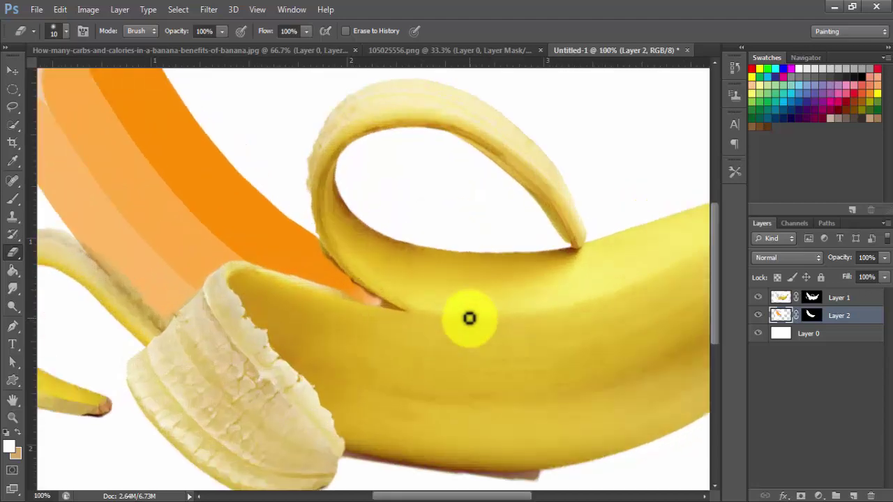
{"action": "scroll", "coordinate": [469, 318], "scroll_direction": "up", "scroll_amount": 1}
{"action": "scroll", "coordinate": [454, 388], "scroll_direction": "up", "scroll_amount": 1}
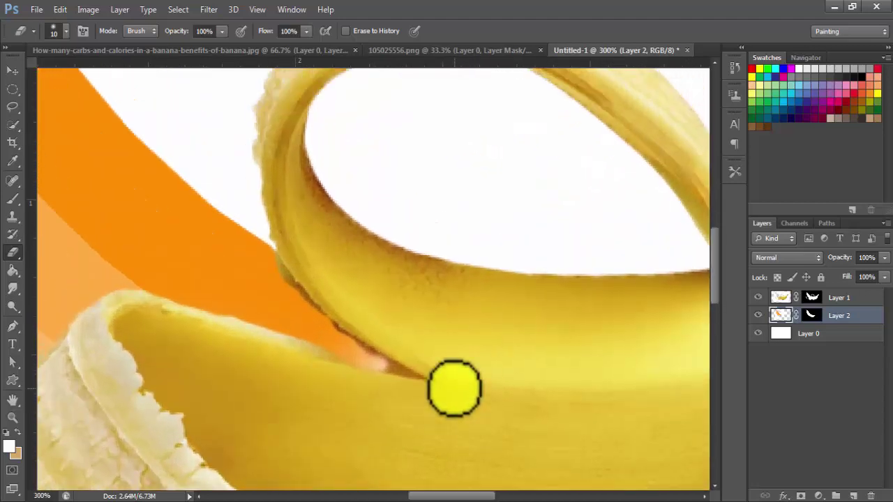
{"action": "scroll", "coordinate": [370, 266], "scroll_direction": "down", "scroll_amount": 1}
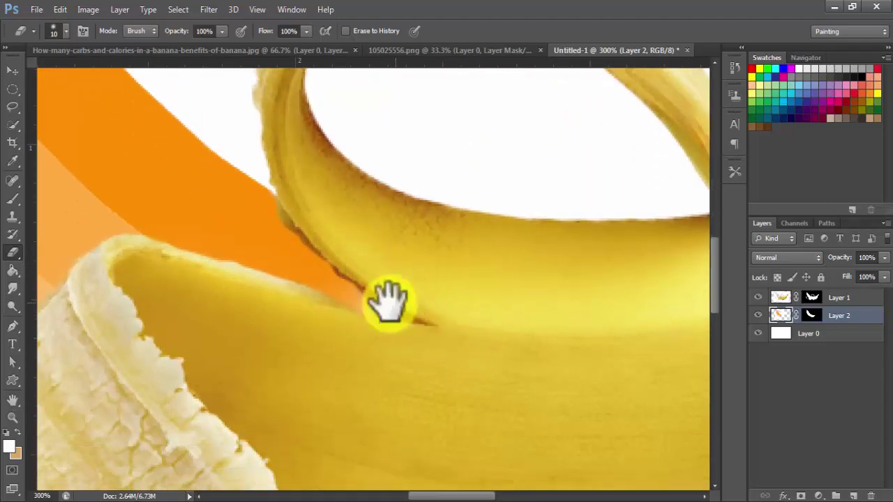
{"action": "left_click_drag", "start_coordinate": [381, 307], "coordinate": [537, 330]}
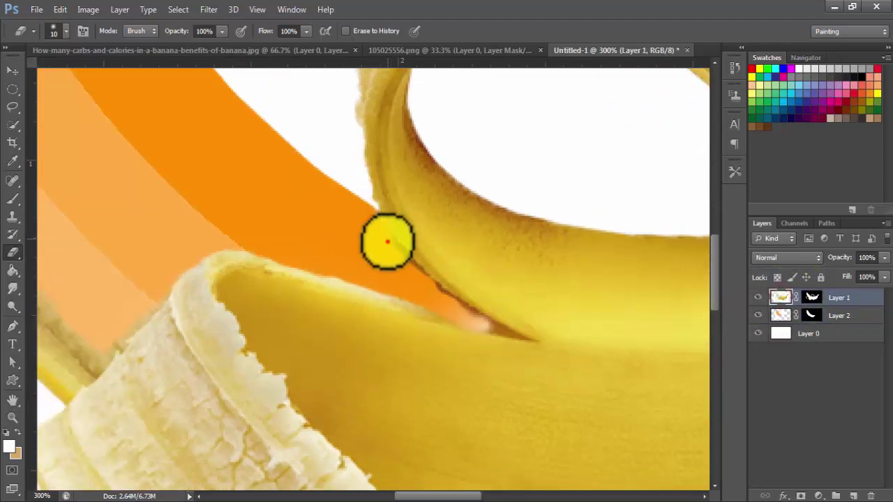
{"action": "mouse_move", "coordinate": [388, 241]}
{"action": "left_mouse_down"}
{"action": "mouse_move", "coordinate": [465, 318]}
{"action": "mouse_move", "coordinate": [509, 335]}
{"action": "left_mouse_up"}
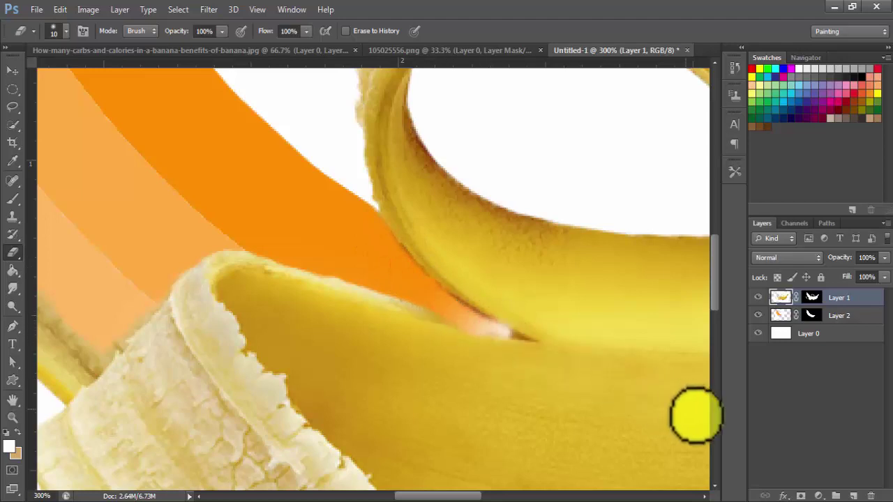
{"action": "scroll", "coordinate": [611, 412], "scroll_direction": "up", "scroll_amount": 2}
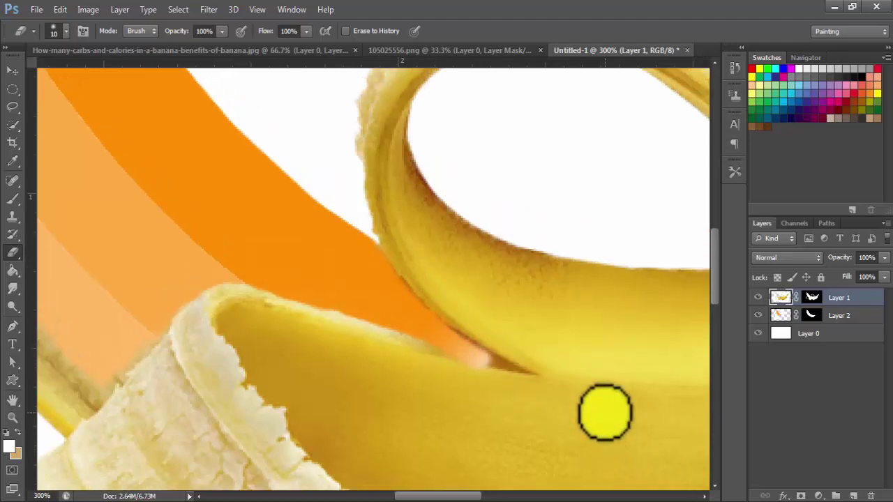
{"action": "scroll", "coordinate": [605, 412], "scroll_direction": "down", "scroll_amount": 1}
{"action": "scroll", "coordinate": [605, 413], "scroll_direction": "down", "scroll_amount": 1}
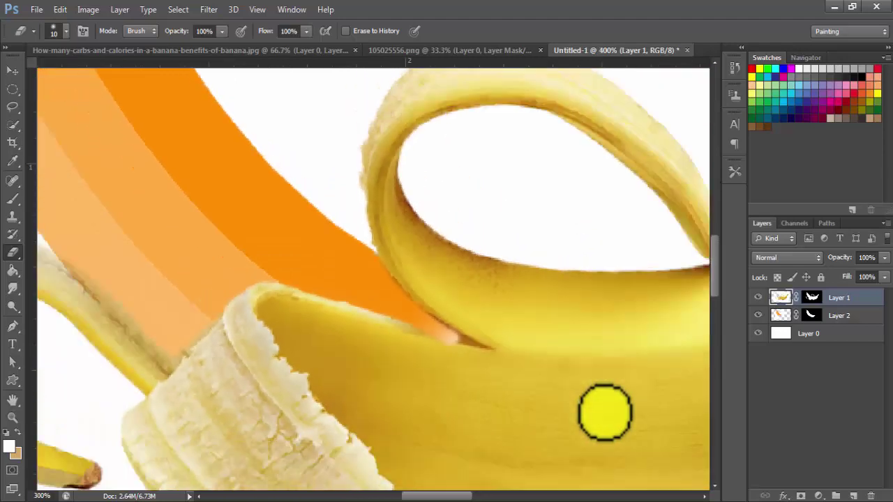
{"action": "scroll", "coordinate": [605, 412], "scroll_direction": "down", "scroll_amount": 1}
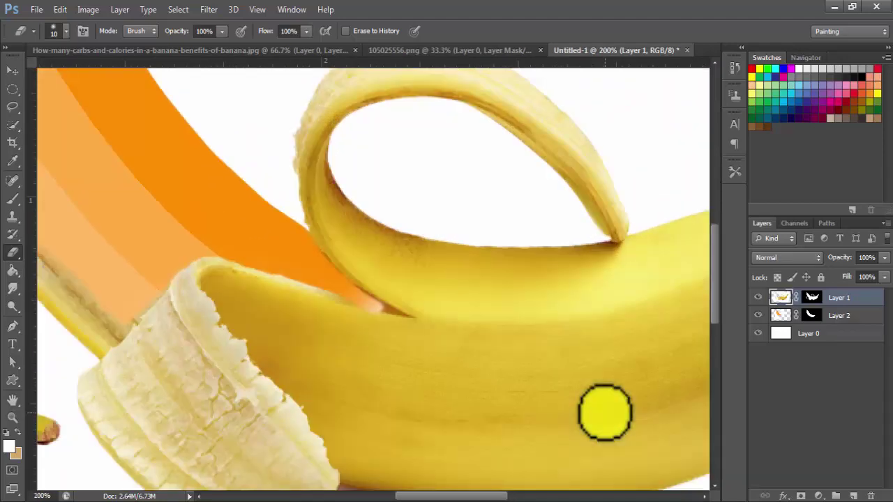
- Select the pencil layer at 100% view, re-enter Warp and commit it
{"action": "key", "text": "ctrl+t"}
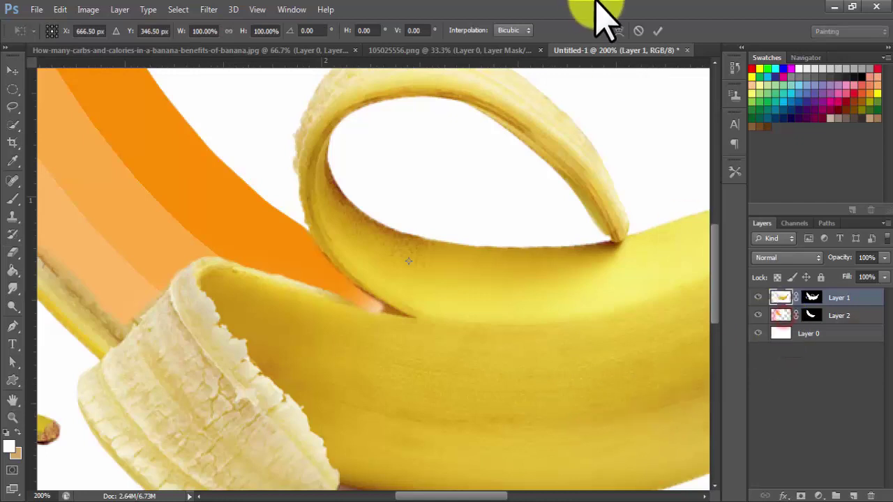
{"action": "left_click", "coordinate": [661, 31]}
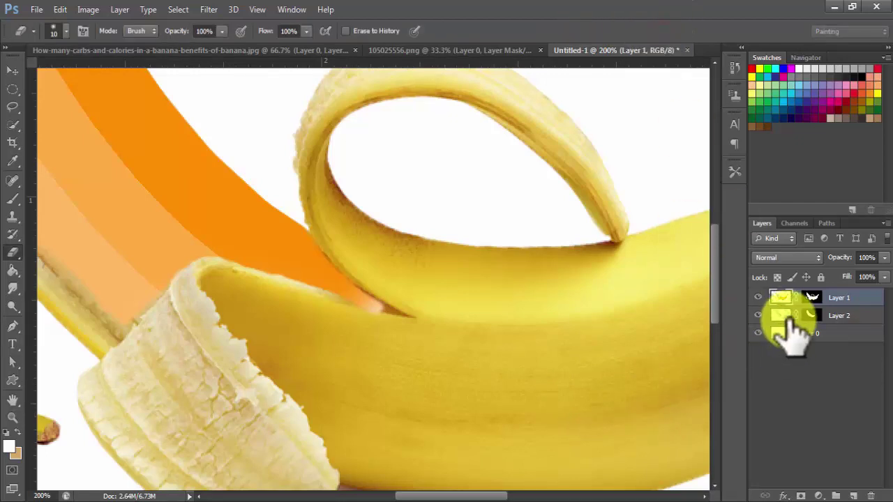
{"action": "left_click", "coordinate": [785, 317]}
{"action": "key", "text": "ctrl+minus"}
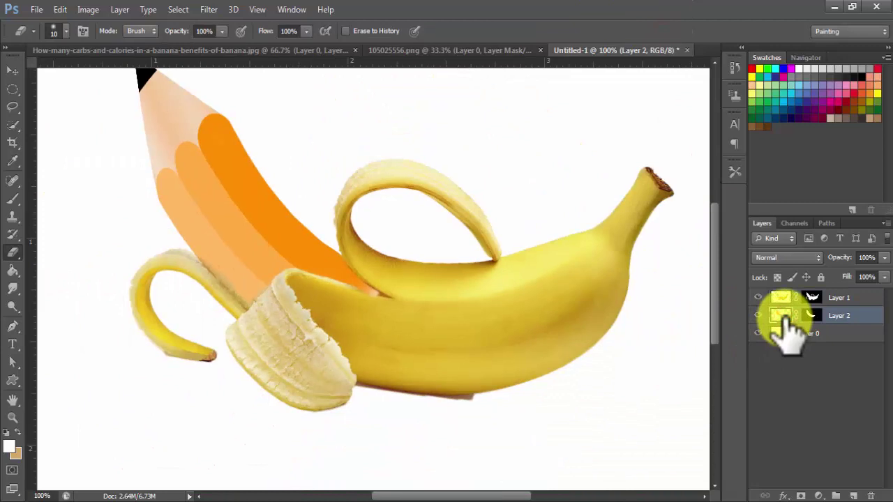
{"action": "key", "text": "ctrl+t"}
{"action": "right_click", "coordinate": [387, 320]}
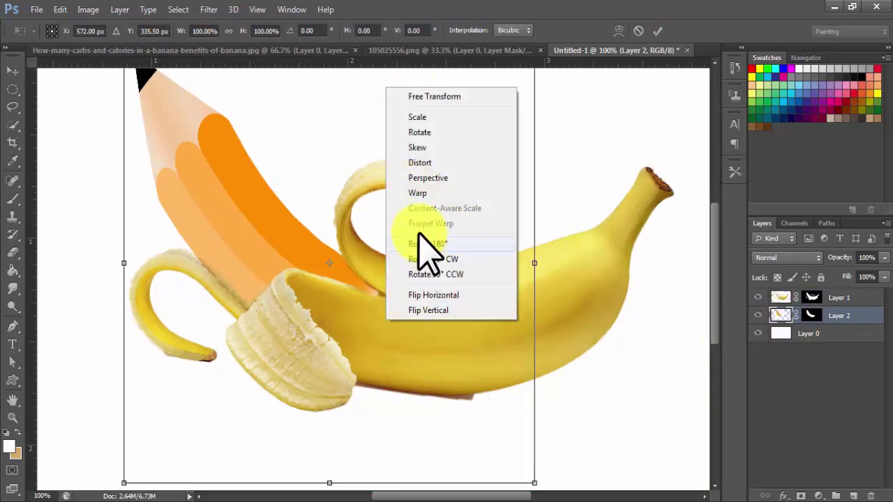
{"action": "left_click", "coordinate": [418, 194]}
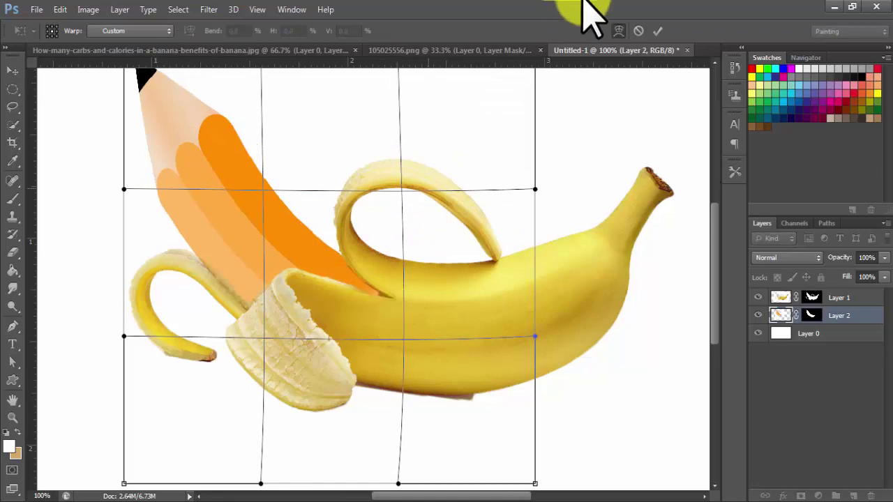
{"action": "left_click", "coordinate": [659, 29]}
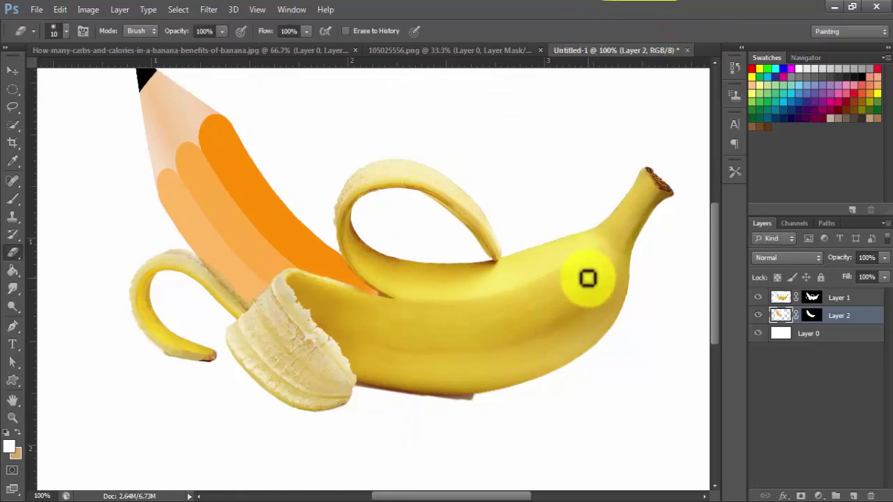
- Zoom in on the left peel and pencil overlap and select Layer 1
{"action": "key", "text": "["}
{"action": "scroll", "coordinate": [530, 270], "scroll_direction": "up", "scroll_amount": 1}
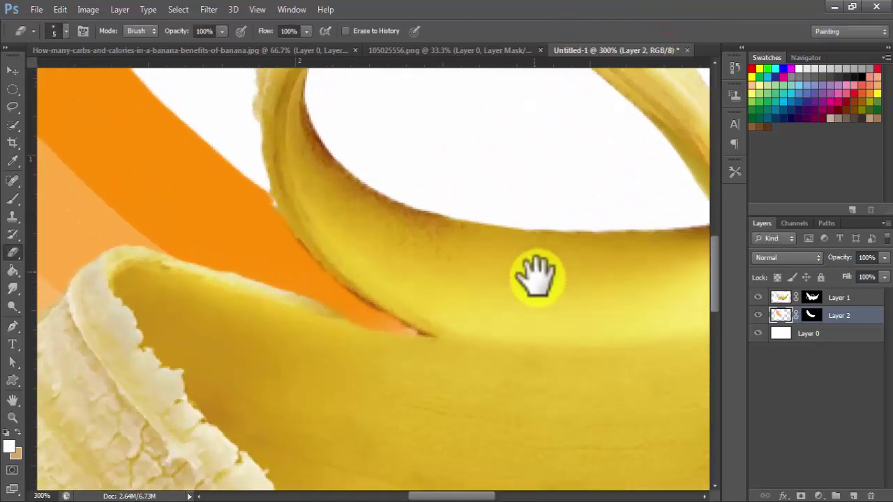
{"action": "left_click_drag", "start_coordinate": [462, 304], "coordinate": [589, 285]}
{"action": "left_click_drag", "start_coordinate": [515, 313], "coordinate": [604, 206]}
{"action": "left_click_drag", "start_coordinate": [492, 230], "coordinate": [597, 283]}
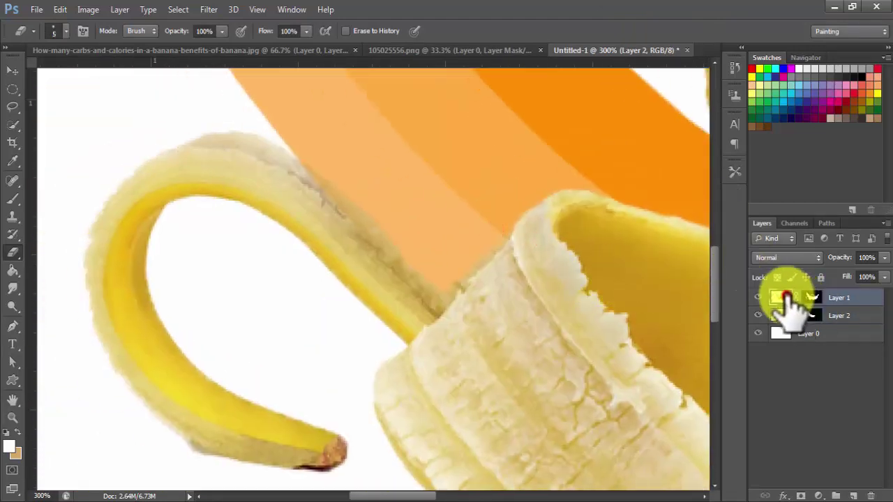
{"action": "left_click", "coordinate": [785, 299]}
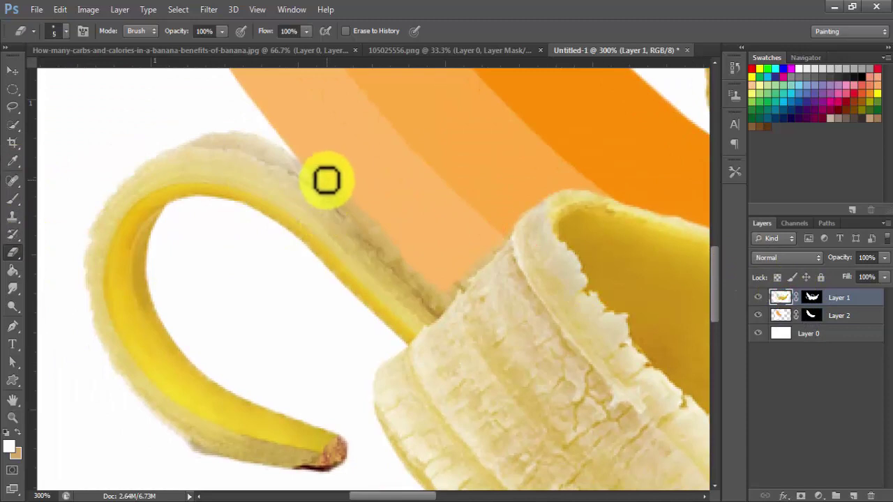
- Set the eraser to a 20 px hard round brush tip
{"action": "left_click_drag", "start_coordinate": [354, 189], "coordinate": [395, 218]}
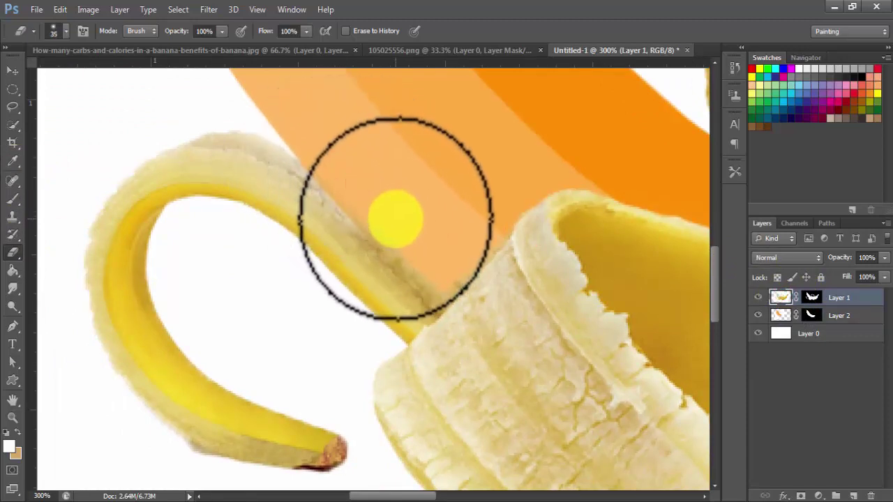
{"action": "left_click_drag", "start_coordinate": [395, 218], "coordinate": [403, 248]}
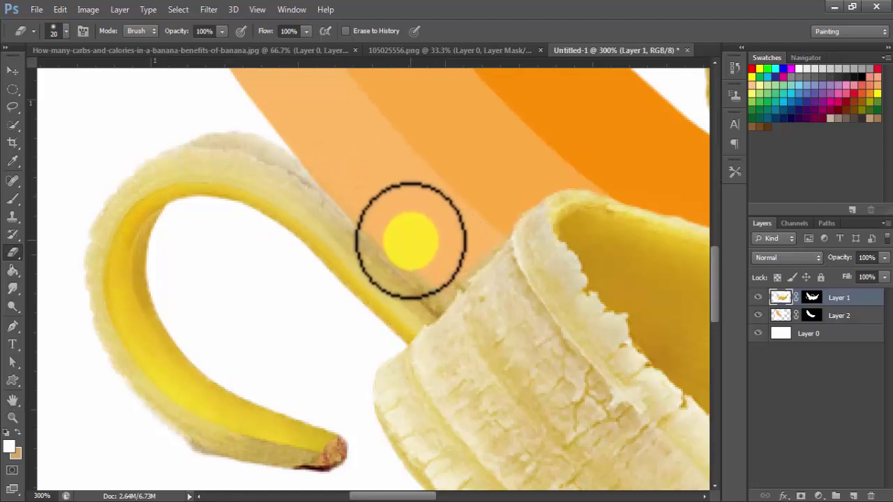
{"action": "left_click", "coordinate": [65, 31]}
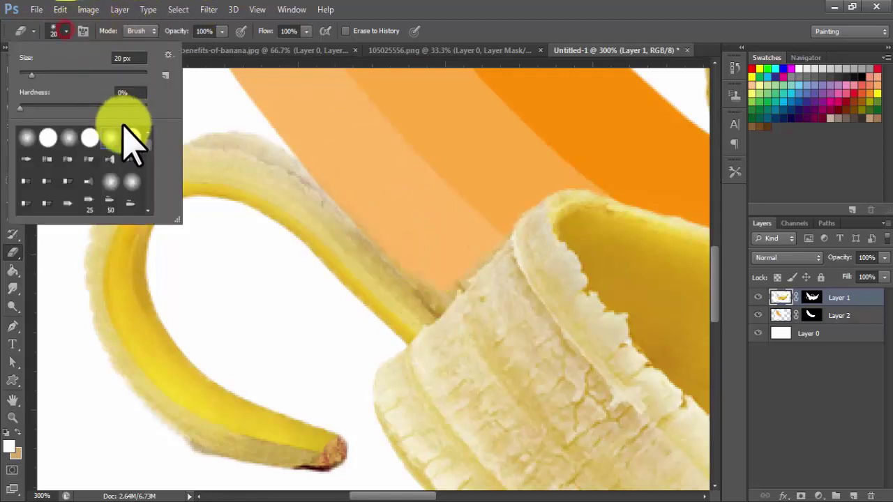
{"action": "left_click", "coordinate": [48, 138]}
{"action": "left_click", "coordinate": [427, 265]}
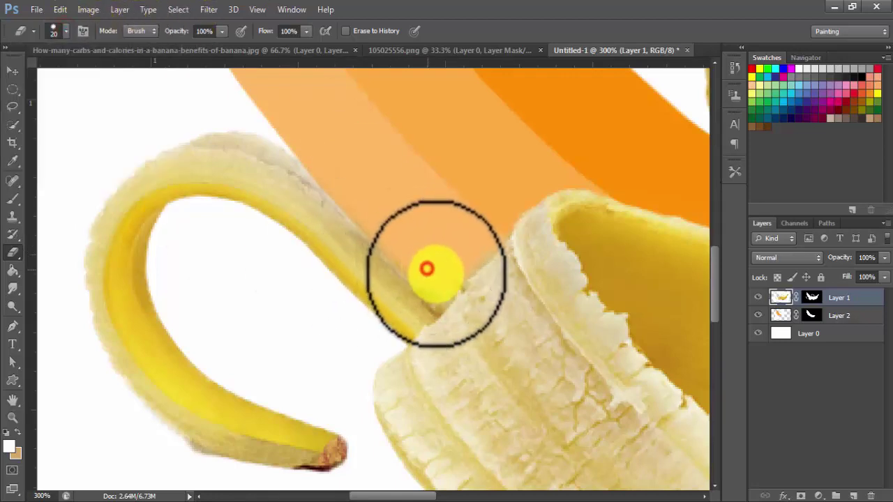
- Erase stray peel pixels over the pencil with a smaller eraser, keeping Layer 1 selected
{"action": "left_click", "coordinate": [478, 244]}
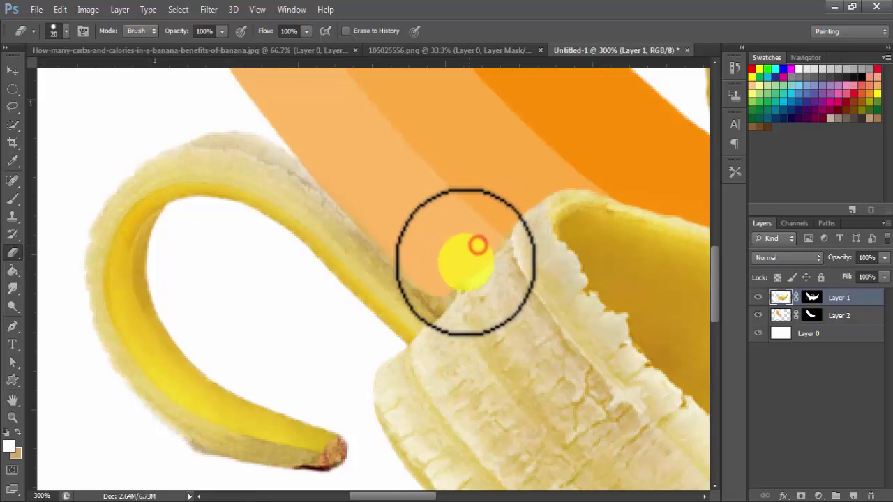
{"action": "left_click", "coordinate": [457, 266]}
{"action": "key", "text": "bracketleft"}
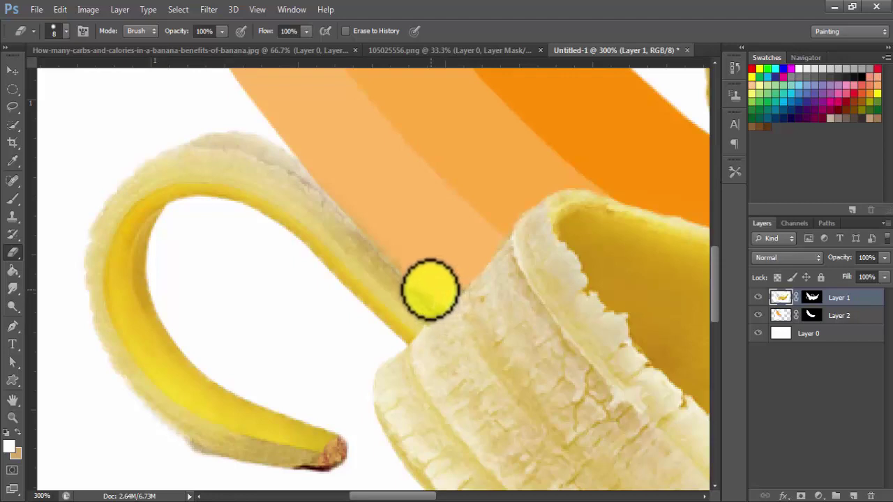
{"action": "scroll", "coordinate": [431, 278], "scroll_direction": "up", "scroll_amount": 1}
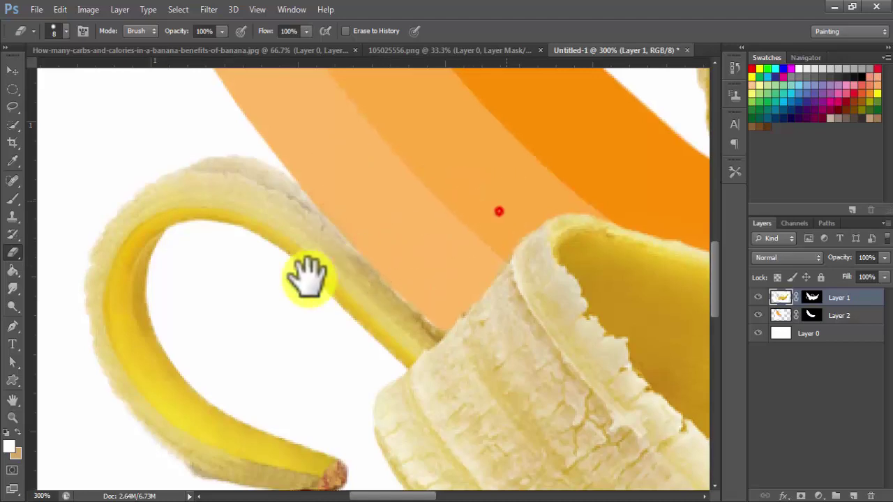
{"action": "left_click_drag", "start_coordinate": [309, 275], "coordinate": [416, 256]}
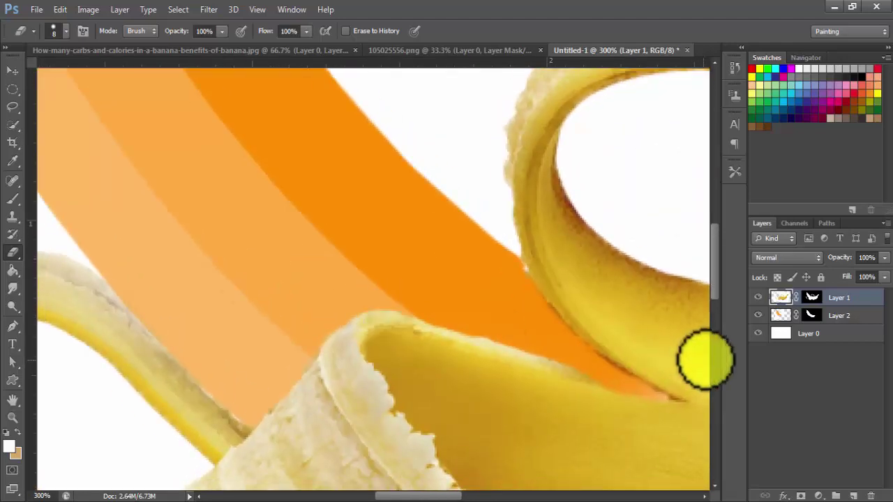
{"action": "left_click", "coordinate": [782, 316]}
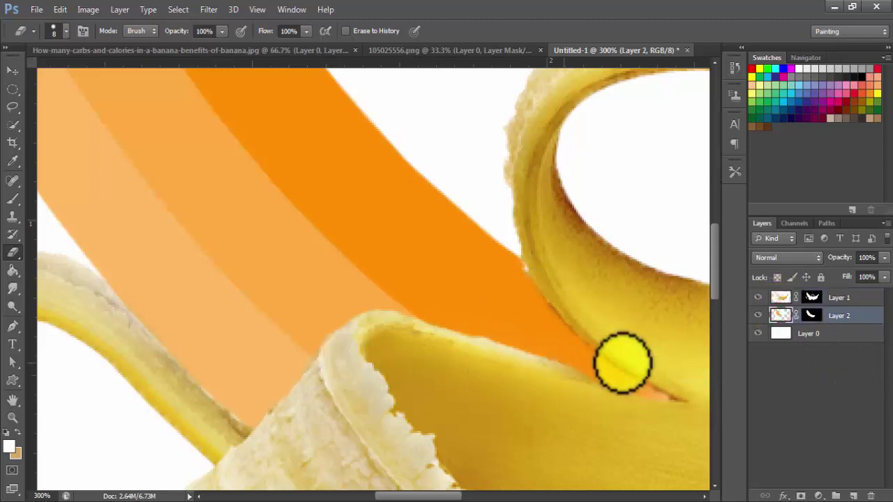
{"action": "left_click", "coordinate": [781, 298]}
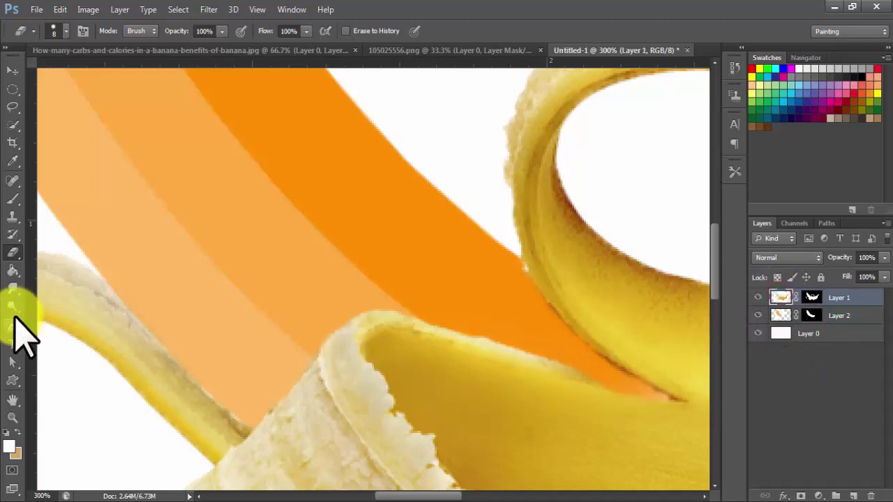
- Smudge the peel edges into the orange pencil at 39% strength, then zoom out fully
{"action": "left_click", "coordinate": [13, 289]}
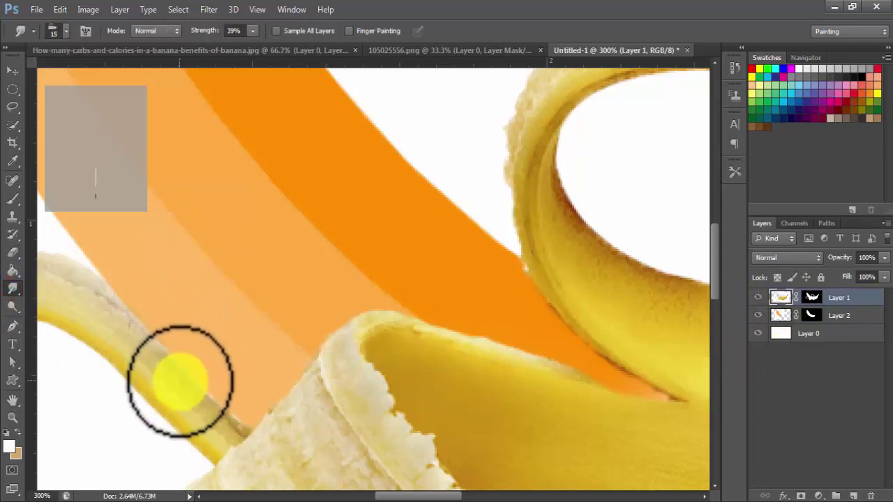
{"action": "mouse_move", "coordinate": [185, 379]}
{"action": "left_mouse_down"}
{"action": "mouse_move", "coordinate": [221, 415]}
{"action": "mouse_move", "coordinate": [205, 399]}
{"action": "left_mouse_up"}
{"action": "left_click_drag", "start_coordinate": [98, 288], "coordinate": [249, 427]}
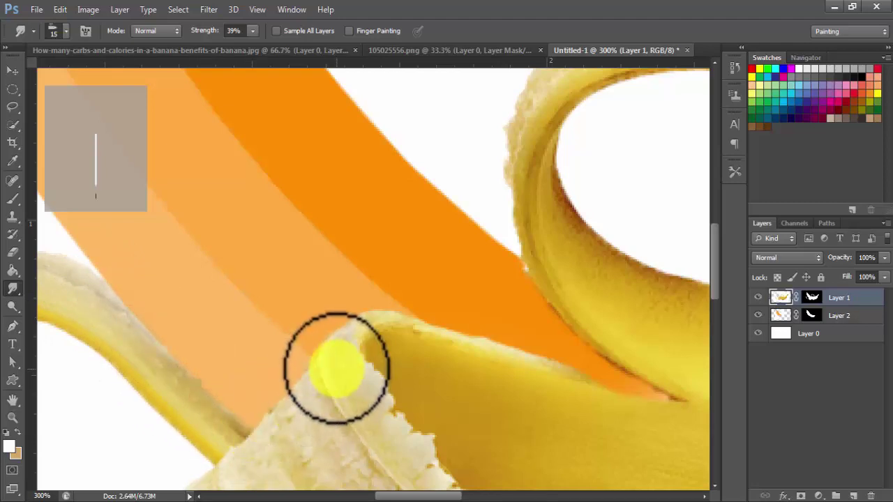
{"action": "left_click_drag", "start_coordinate": [365, 343], "coordinate": [283, 365]}
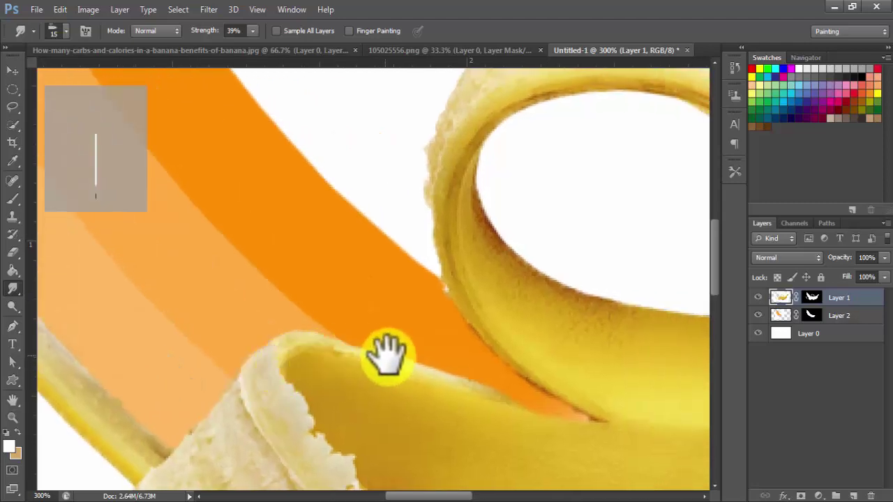
{"action": "left_click_drag", "start_coordinate": [386, 356], "coordinate": [472, 365]}
{"action": "key", "text": "ctrl+minus"}
{"action": "key", "text": "ctrl+minus"}
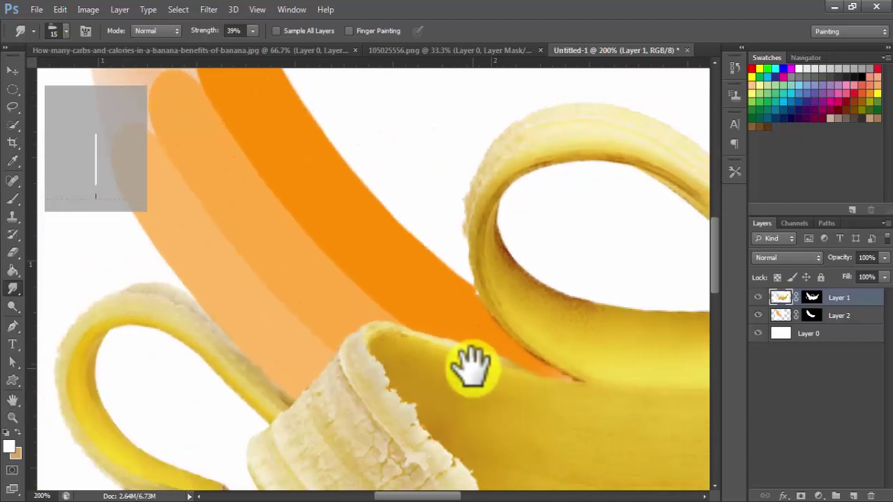
{"action": "key", "text": "ctrl+minus"}
{"action": "key", "text": "ctrl+minus"}
{"action": "key", "text": "ctrl+minus"}
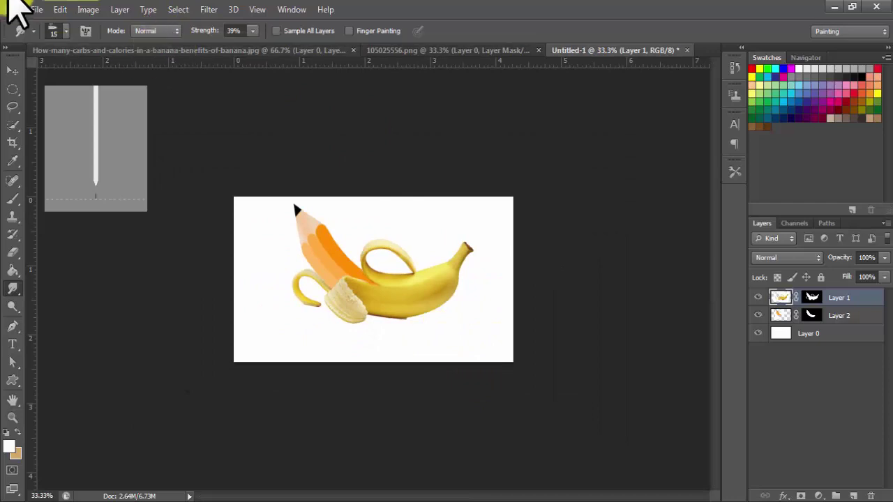
- Zoom in on the banana and add Layer 3 between Layer 1 and Layer 2
{"action": "left_click", "coordinate": [12, 71]}
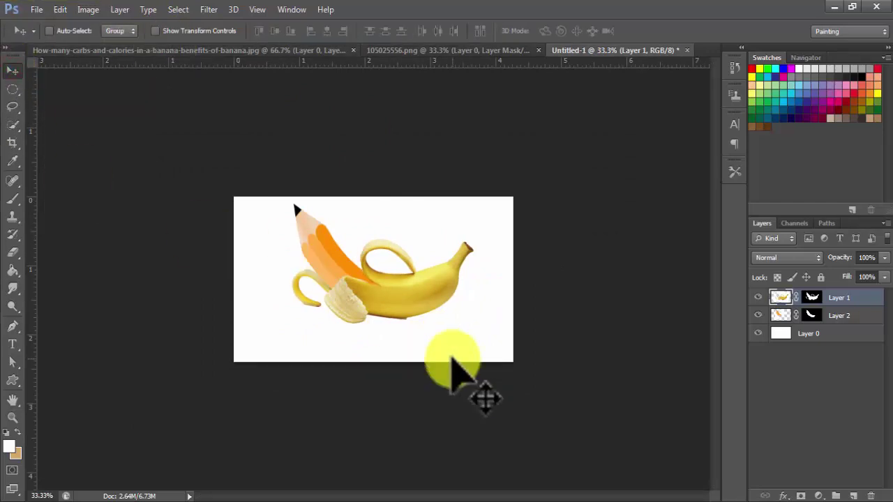
{"action": "key", "text": "ctrl+plus"}
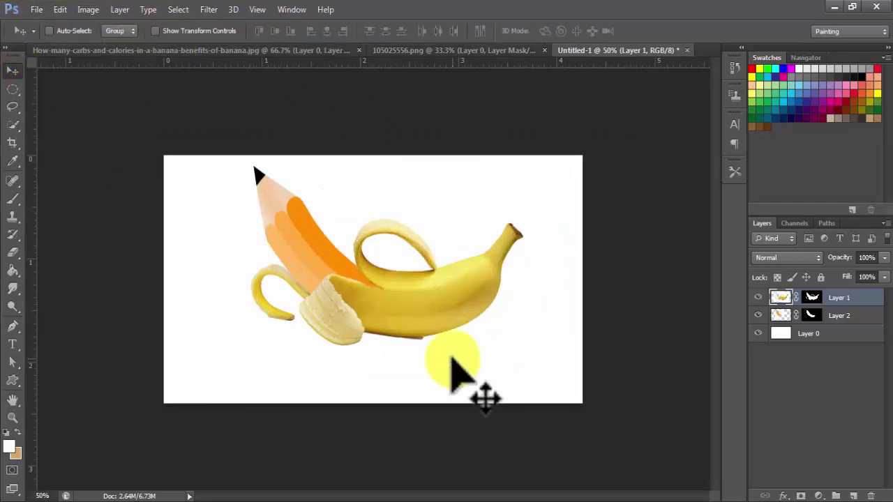
{"action": "key", "text": "ctrl+plus"}
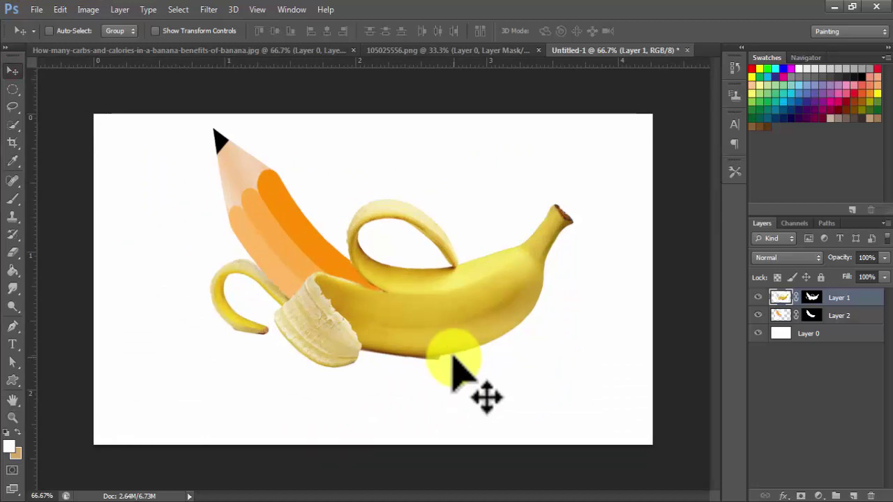
{"action": "key", "text": "ctrl+plus"}
{"action": "key", "text": "ctrl+plus"}
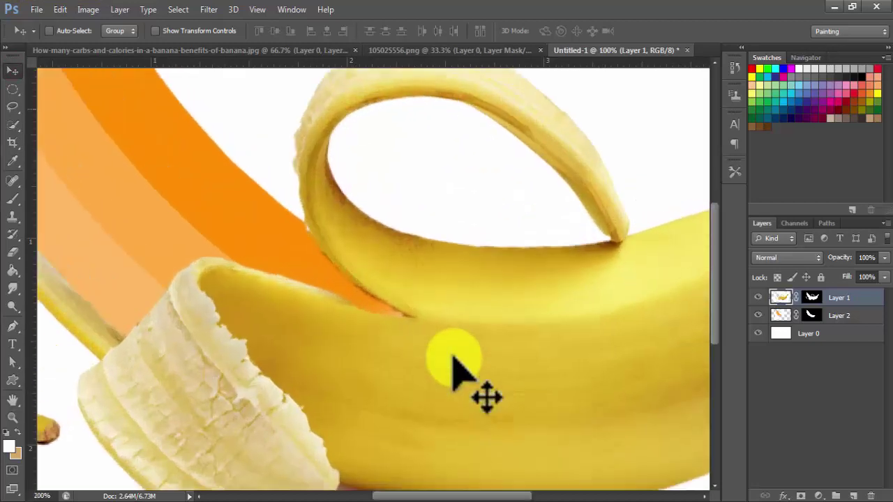
{"action": "left_click", "coordinate": [782, 297]}
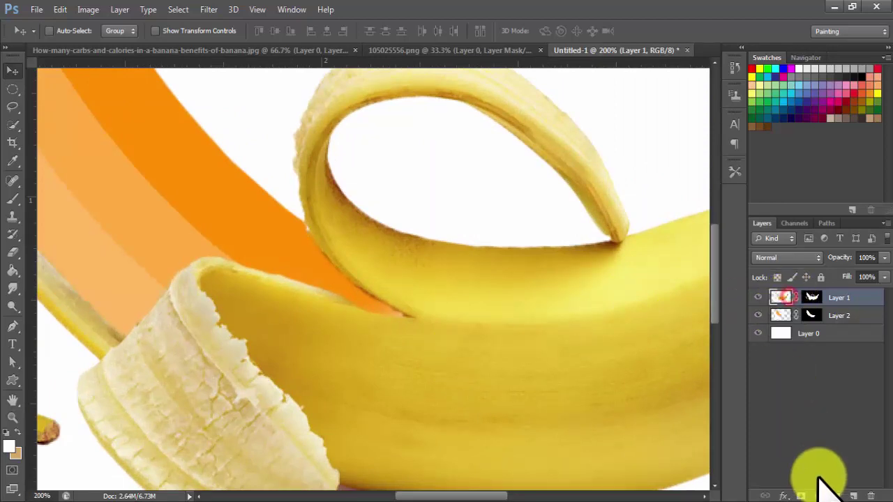
{"action": "left_click", "coordinate": [853, 496]}
{"action": "left_click_drag", "start_coordinate": [781, 297], "coordinate": [780, 322]}
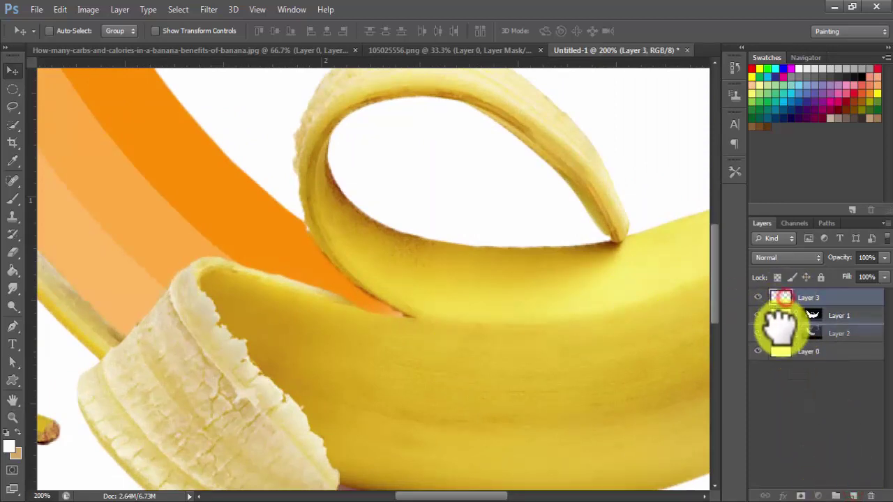
- Set up a soft round brush with black as the foreground colour
{"action": "left_click", "coordinate": [13, 199]}
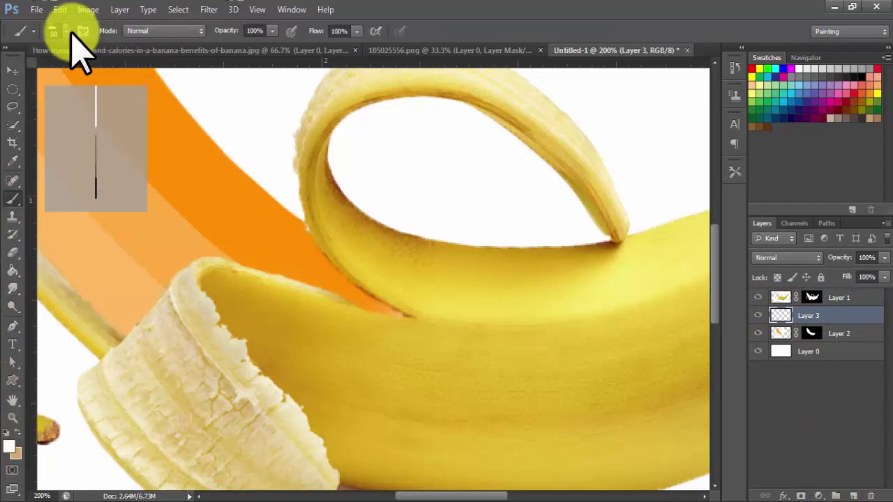
{"action": "left_click", "coordinate": [65, 30]}
{"action": "scroll", "coordinate": [130, 167], "scroll_direction": "up", "scroll_amount": 1}
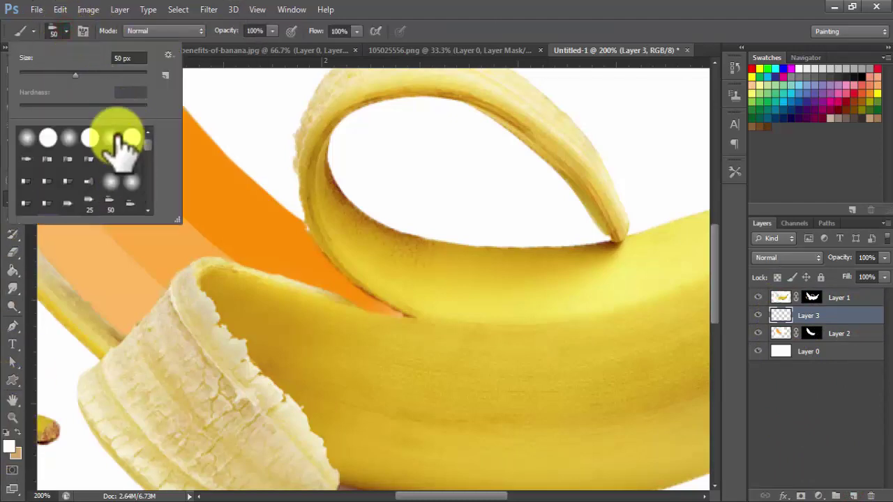
{"action": "left_click", "coordinate": [112, 138]}
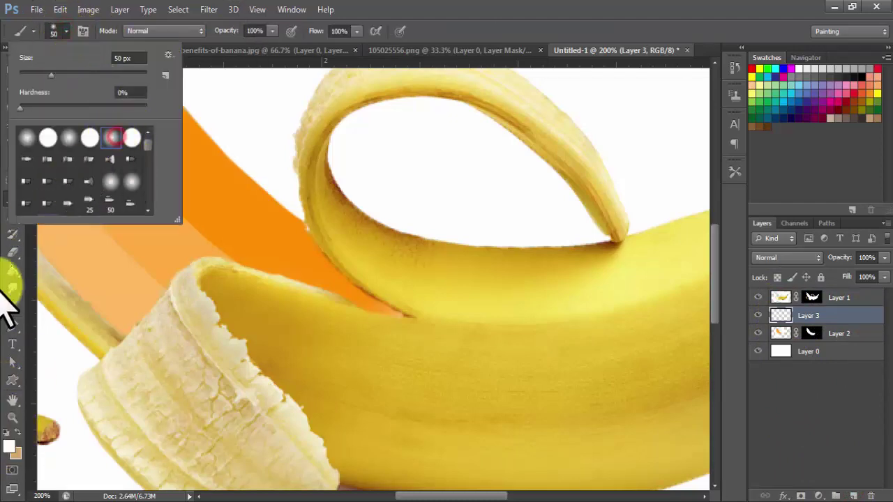
{"action": "left_click", "coordinate": [10, 447]}
{"action": "left_click_drag", "start_coordinate": [644, 356], "coordinate": [700, 391]}
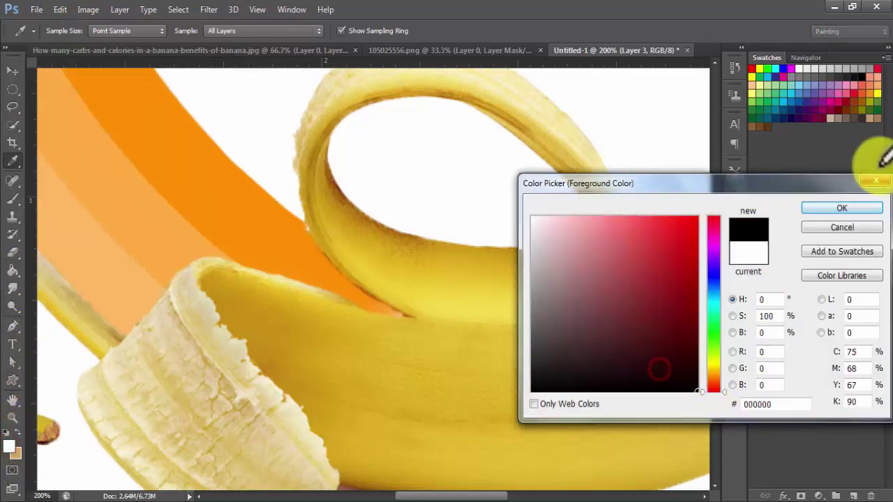
{"action": "left_click", "coordinate": [841, 207]}
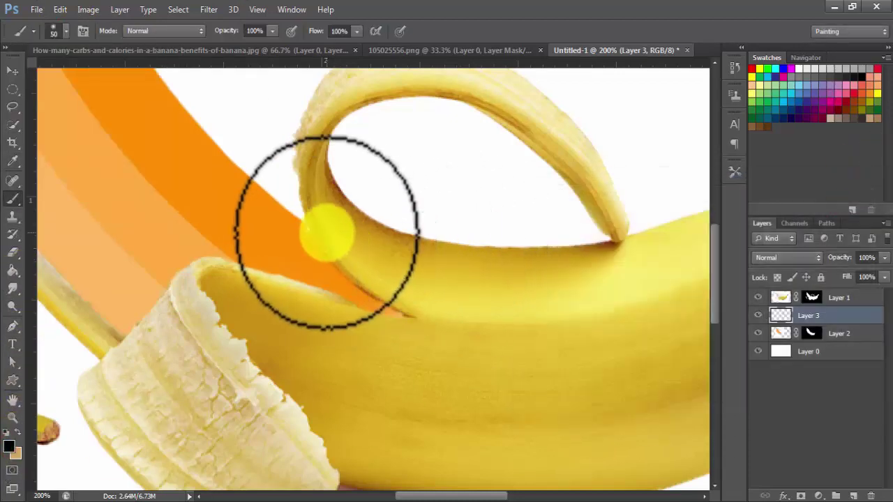
- Paint a soft shadow in the banana crease and undo the stray peel stroke
{"action": "left_click", "coordinate": [329, 233]}
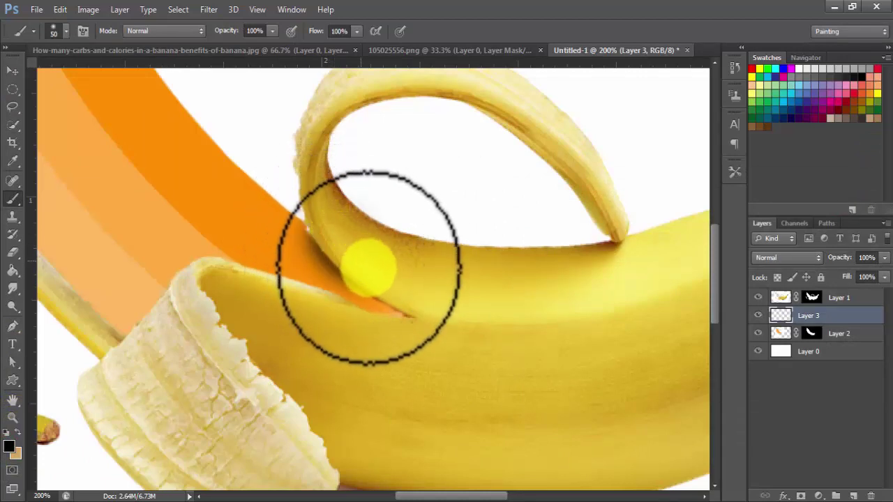
{"action": "mouse_move", "coordinate": [393, 328]}
{"action": "left_mouse_down"}
{"action": "mouse_move", "coordinate": [340, 319]}
{"action": "mouse_move", "coordinate": [375, 345]}
{"action": "mouse_move", "coordinate": [578, 275]}
{"action": "left_mouse_up"}
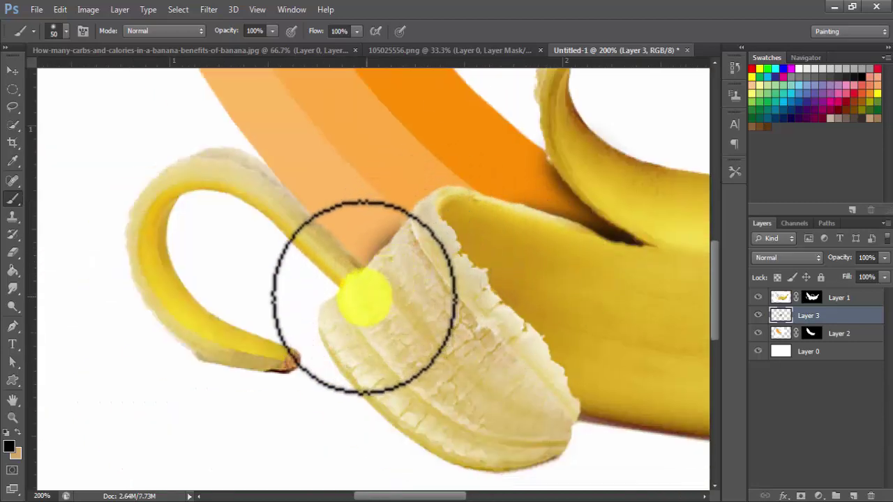
{"action": "left_click_drag", "start_coordinate": [259, 205], "coordinate": [279, 229]}
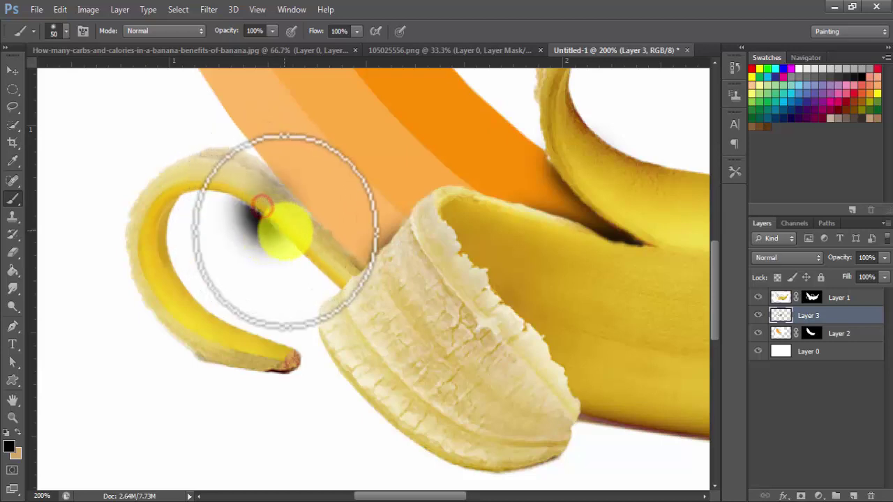
{"action": "key", "text": "ctrl+z"}
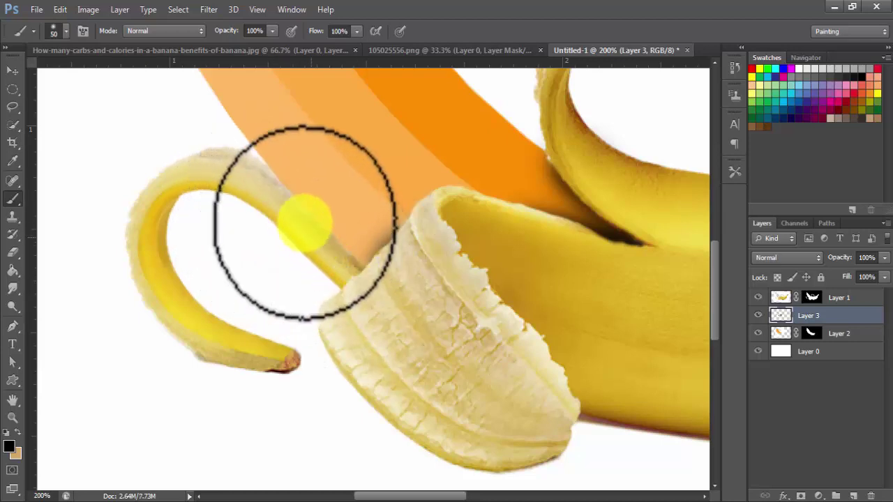
- With a smaller brush, paint a dark shadow along the peel edge toward the flesh
{"action": "key", "text": "bracketleft"}
{"action": "key", "text": "bracketleft"}
{"action": "key", "text": "bracketleft"}
{"action": "key", "text": "bracketleft"}
{"action": "key", "text": "bracketleft"}
{"action": "key", "text": "bracketleft"}
{"action": "key", "text": "bracketleft"}
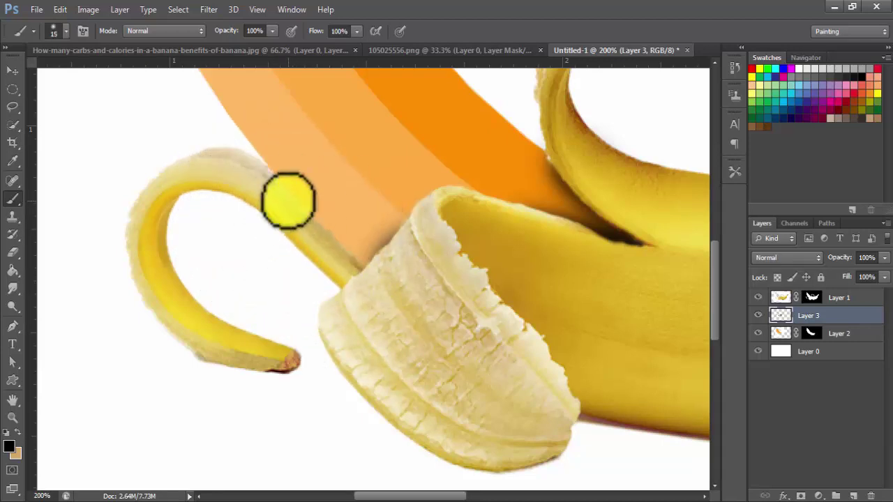
{"action": "left_click_drag", "start_coordinate": [294, 203], "coordinate": [353, 248]}
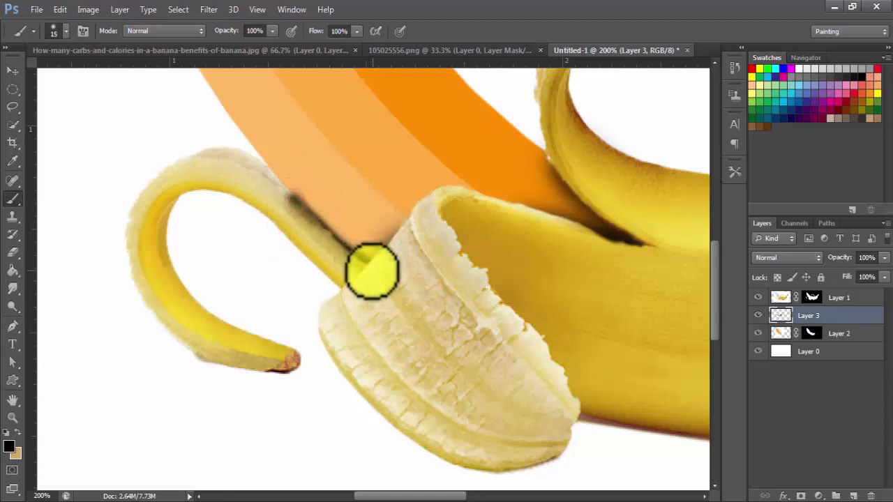
{"action": "left_click_drag", "start_coordinate": [395, 274], "coordinate": [370, 263]}
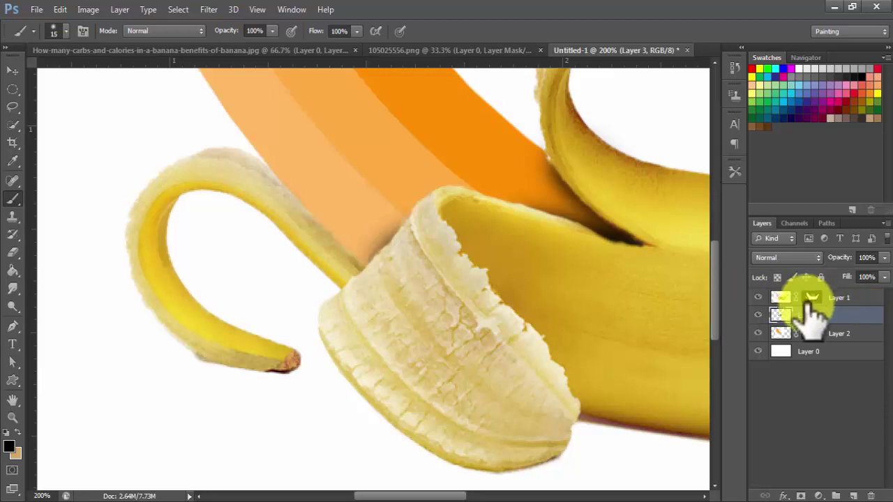
{"action": "scroll", "coordinate": [522, 331], "scroll_direction": "up", "scroll_amount": 3}
{"action": "mouse_move", "coordinate": [417, 286]}
{"action": "left_mouse_down"}
{"action": "mouse_move", "coordinate": [309, 253]}
{"action": "mouse_move", "coordinate": [288, 232]}
{"action": "left_mouse_up"}
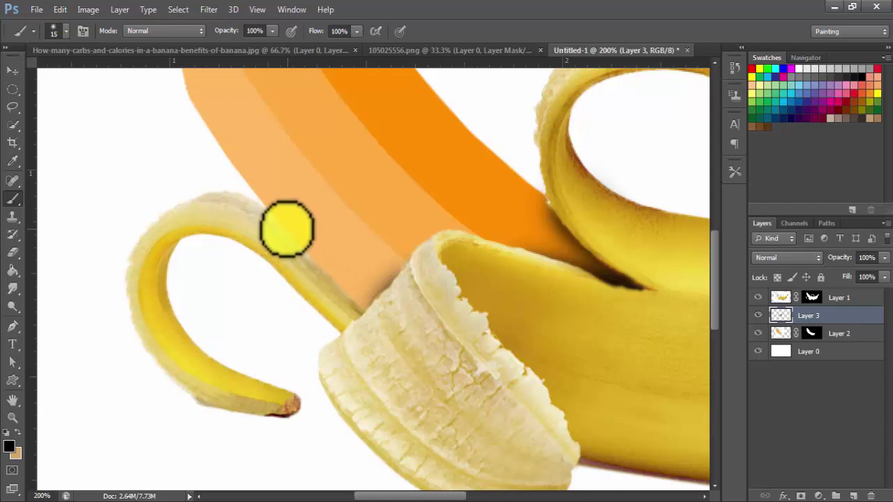
{"action": "left_click_drag", "start_coordinate": [309, 261], "coordinate": [366, 310]}
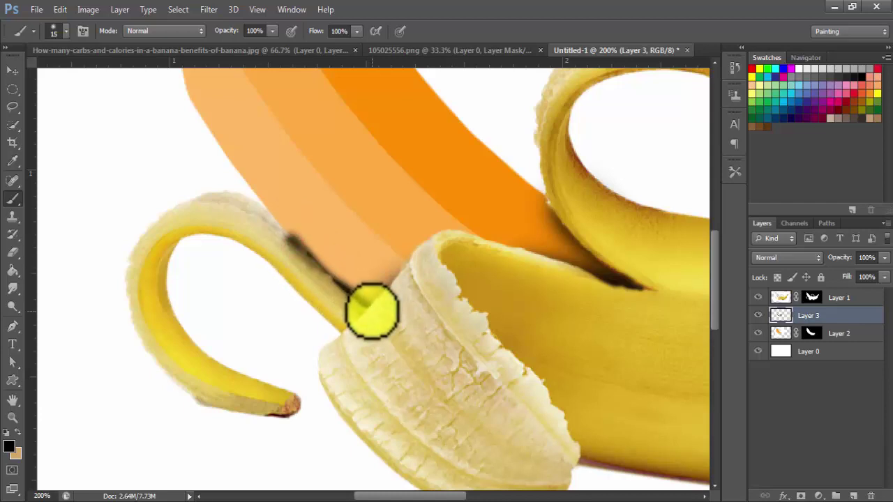
{"action": "left_click_drag", "start_coordinate": [354, 300], "coordinate": [363, 307]}
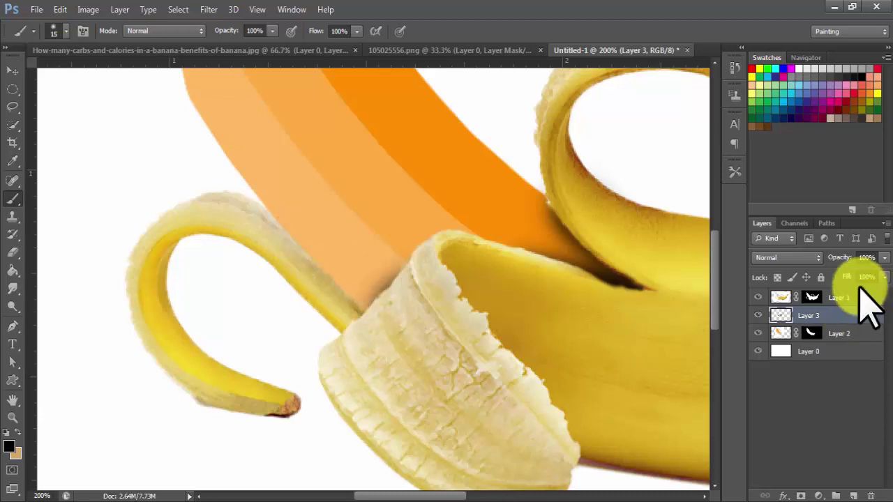
- Lower Layer 3 to 34% opacity and set the brush to size 25 at 30% opacity
{"action": "left_click_drag", "start_coordinate": [887, 264], "coordinate": [841, 277]}
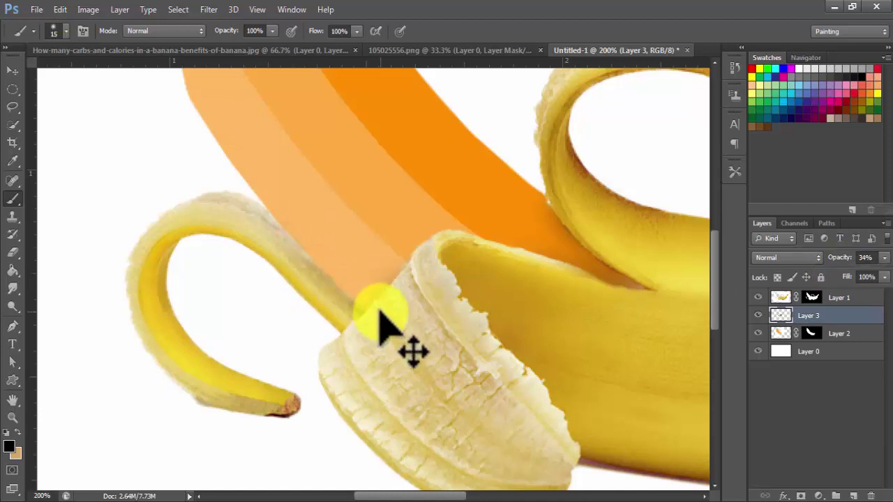
{"action": "key", "text": "bracketright"}
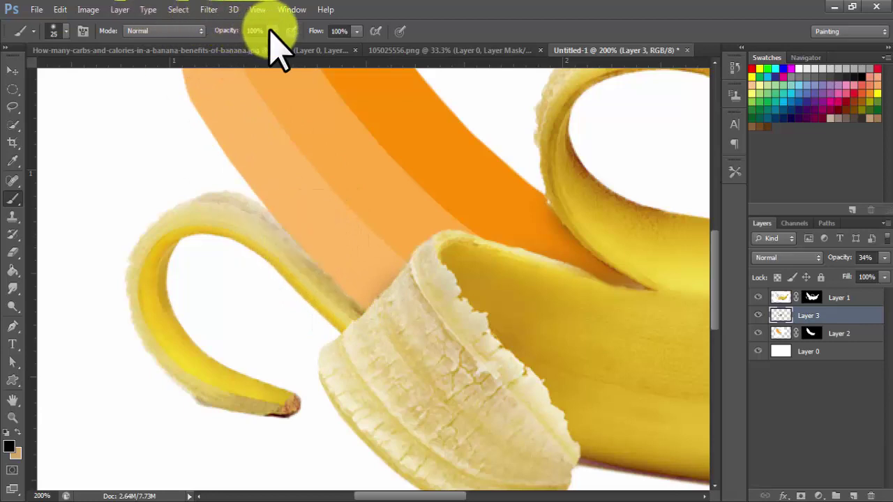
{"action": "left_click_drag", "start_coordinate": [272, 31], "coordinate": [231, 43]}
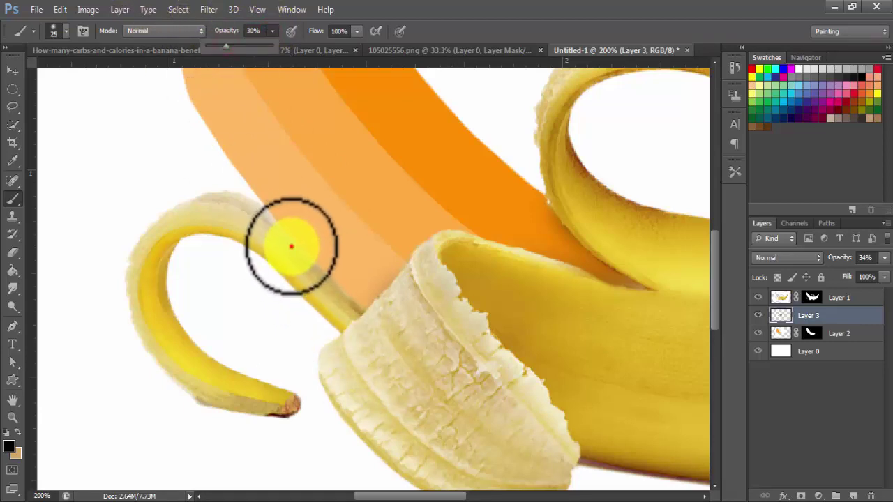
- Brush faint shading along the peel and where the banana meets the orange pencil
{"action": "left_click_drag", "start_coordinate": [291, 247], "coordinate": [350, 308]}
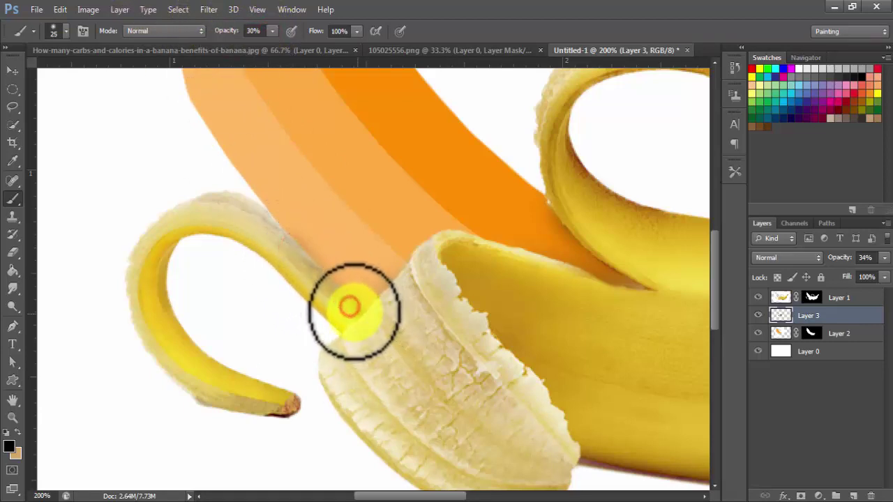
{"action": "mouse_move", "coordinate": [350, 307]}
{"action": "left_mouse_down"}
{"action": "mouse_move", "coordinate": [240, 213]}
{"action": "mouse_move", "coordinate": [255, 219]}
{"action": "left_mouse_up"}
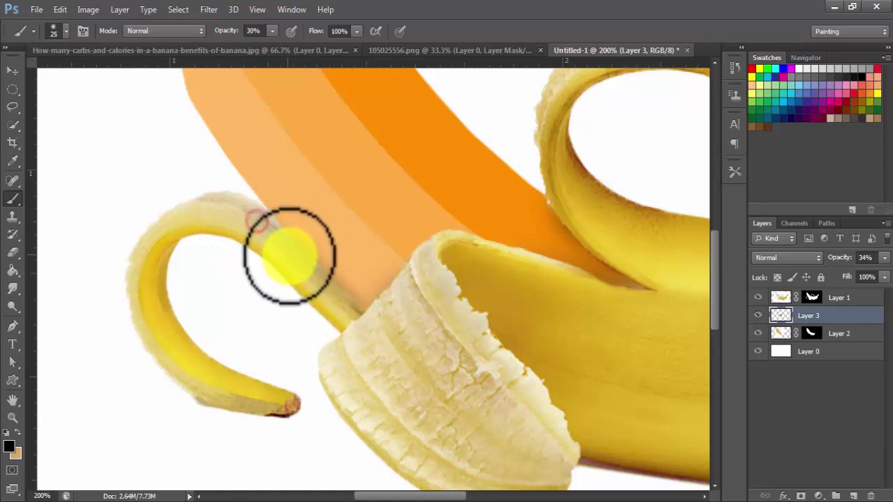
{"action": "mouse_move", "coordinate": [289, 254]}
{"action": "left_mouse_down"}
{"action": "mouse_move", "coordinate": [339, 298]}
{"action": "mouse_move", "coordinate": [393, 314]}
{"action": "mouse_move", "coordinate": [365, 315]}
{"action": "mouse_move", "coordinate": [368, 300]}
{"action": "left_mouse_up"}
{"action": "mouse_move", "coordinate": [615, 280]}
{"action": "left_mouse_down"}
{"action": "mouse_move", "coordinate": [657, 298]}
{"action": "mouse_move", "coordinate": [502, 256]}
{"action": "mouse_move", "coordinate": [556, 256]}
{"action": "mouse_move", "coordinate": [563, 207]}
{"action": "mouse_move", "coordinate": [642, 278]}
{"action": "left_mouse_up"}
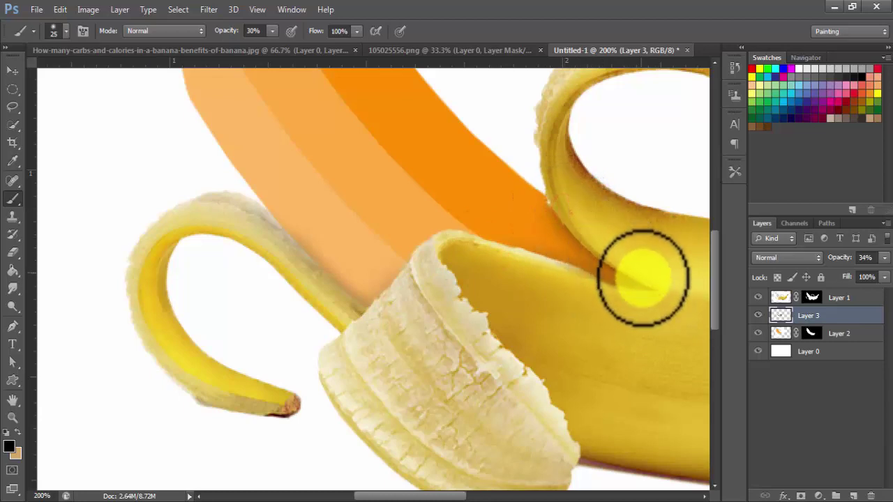
- Zoom to the whole image and merge Layers 1, 3 and 2 into Layer 1
{"action": "key", "text": "ctrl+minus"}
{"action": "key", "text": "ctrl+minus"}
{"action": "key", "text": "ctrl+minus"}
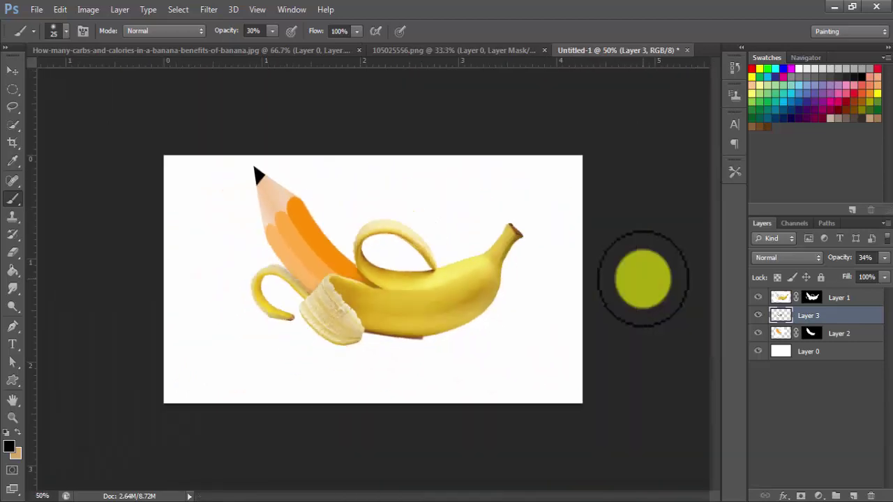
{"action": "key", "text": "ctrl+minus"}
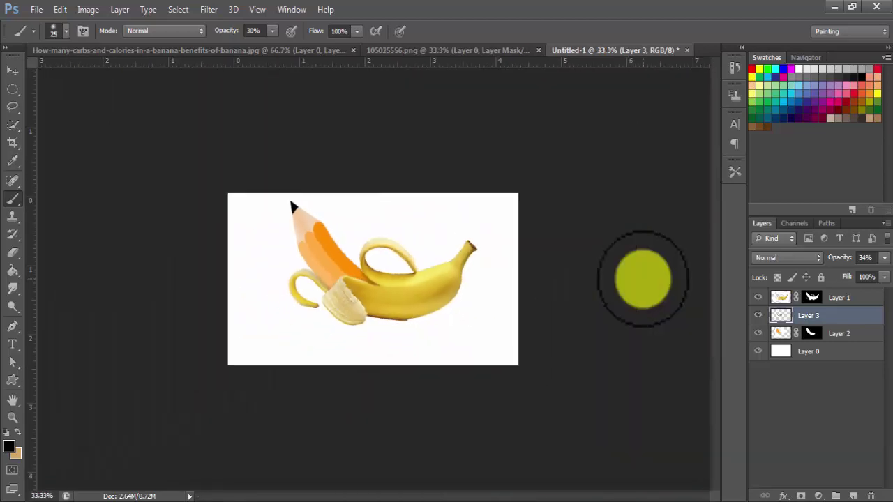
{"action": "key", "text": "ctrl+plus"}
{"action": "key", "text": "ctrl+plus"}
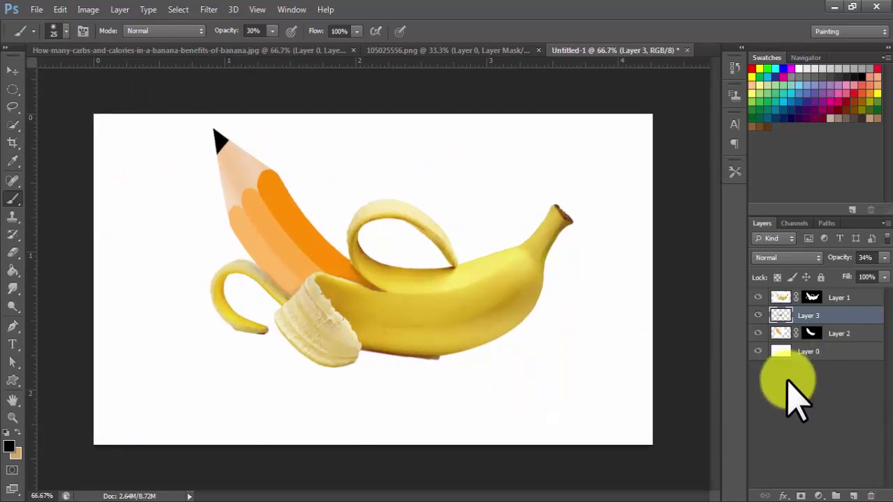
{"action": "left_click_drag", "start_coordinate": [823, 316], "coordinate": [824, 295]}
{"action": "left_click", "coordinate": [836, 296], "text": "ctrl"}
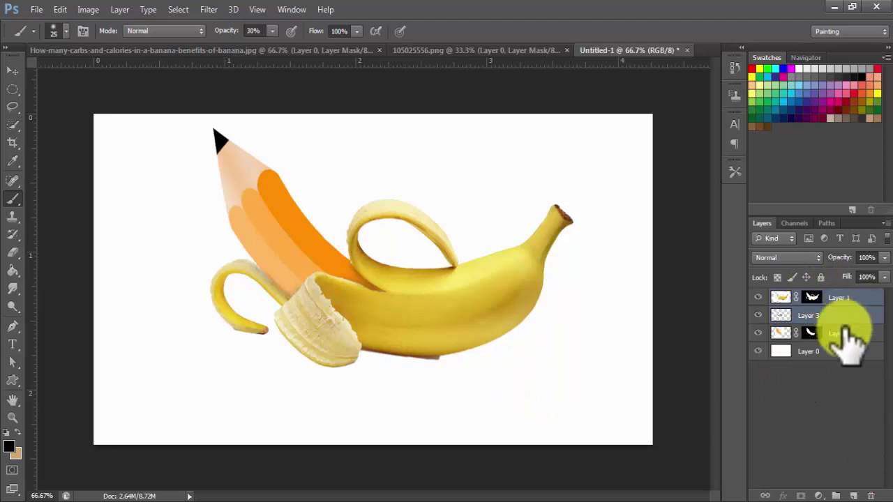
{"action": "right_click", "coordinate": [844, 332]}
{"action": "left_click", "coordinate": [618, 351]}
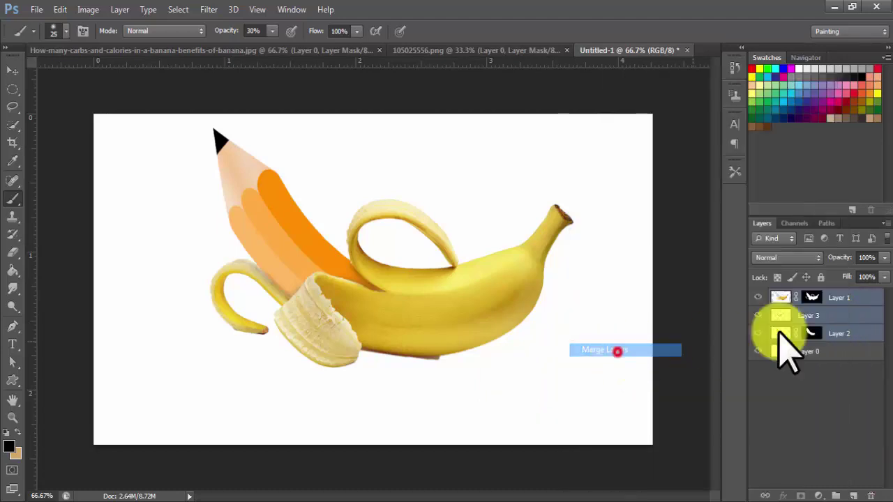
{"action": "left_click", "coordinate": [758, 298]}
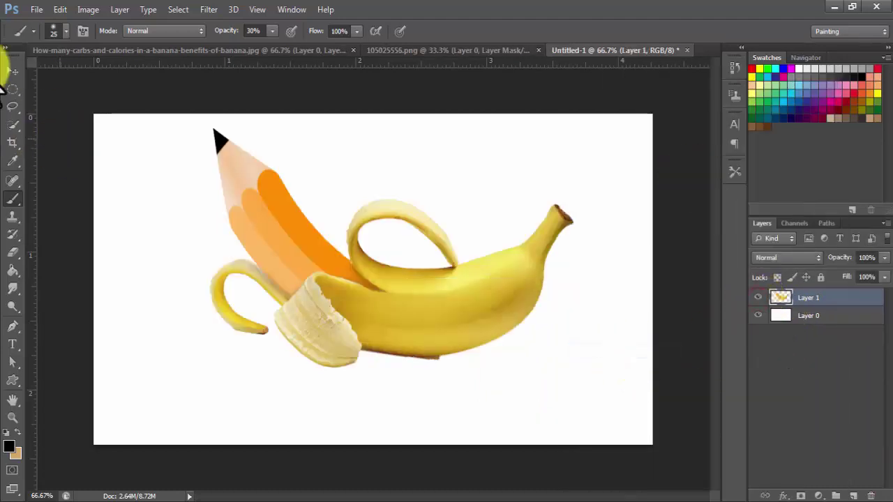
- Nudge the merged artwork slightly down with the Move tool and select the background layer
{"action": "left_click", "coordinate": [12, 70]}
{"action": "left_click_drag", "start_coordinate": [464, 285], "coordinate": [467, 298]}
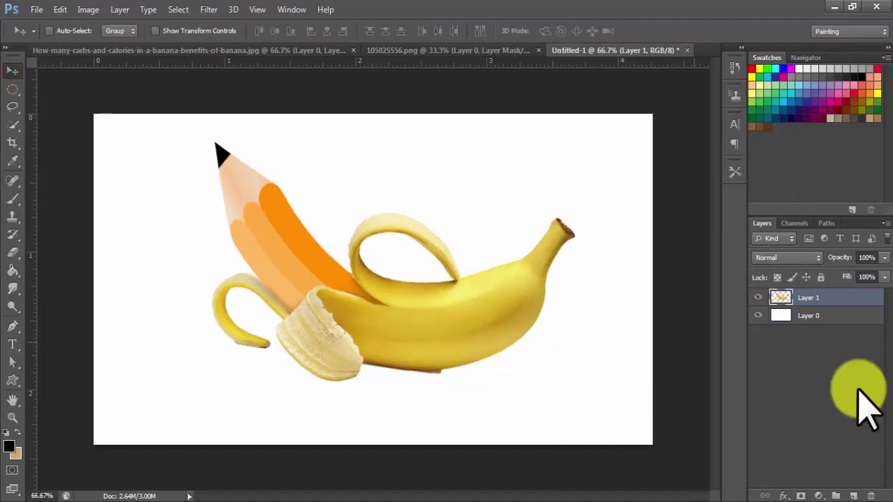
{"action": "left_click", "coordinate": [789, 317]}
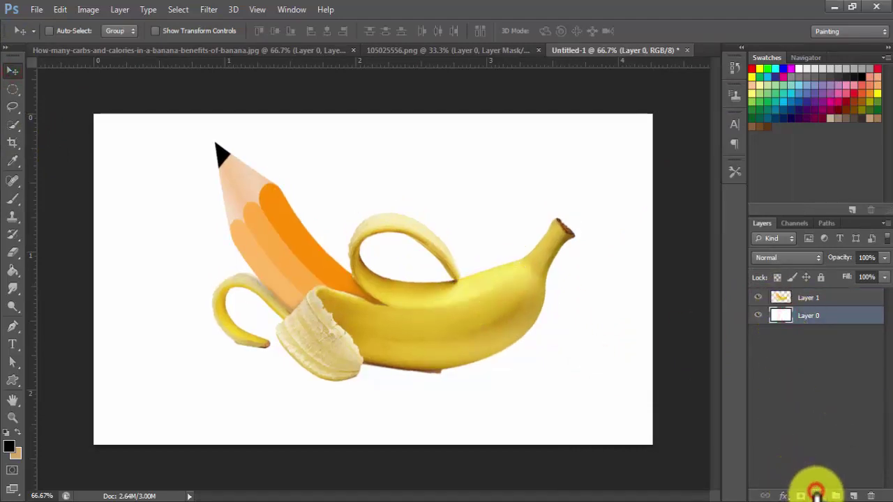
{"action": "left_click", "coordinate": [816, 494]}
- Add a Black, White gradient fill and change its first stop to pale yellow
{"action": "left_click", "coordinate": [797, 210]}
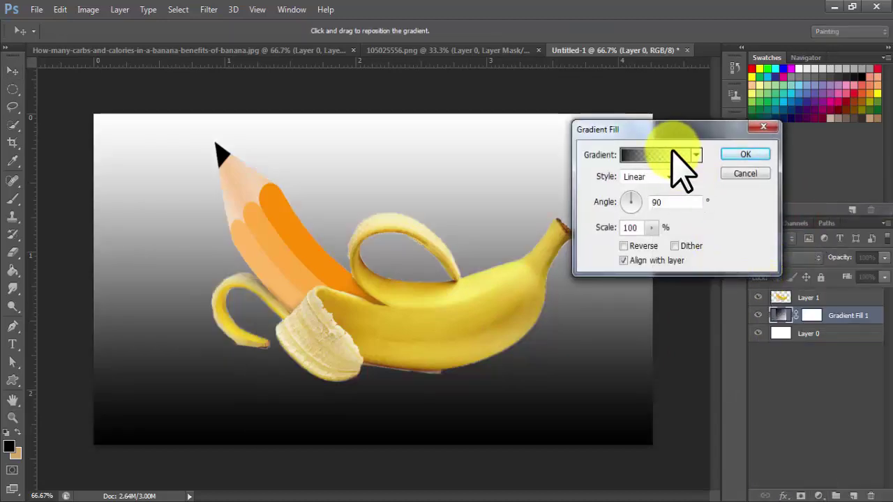
{"action": "left_click", "coordinate": [668, 152]}
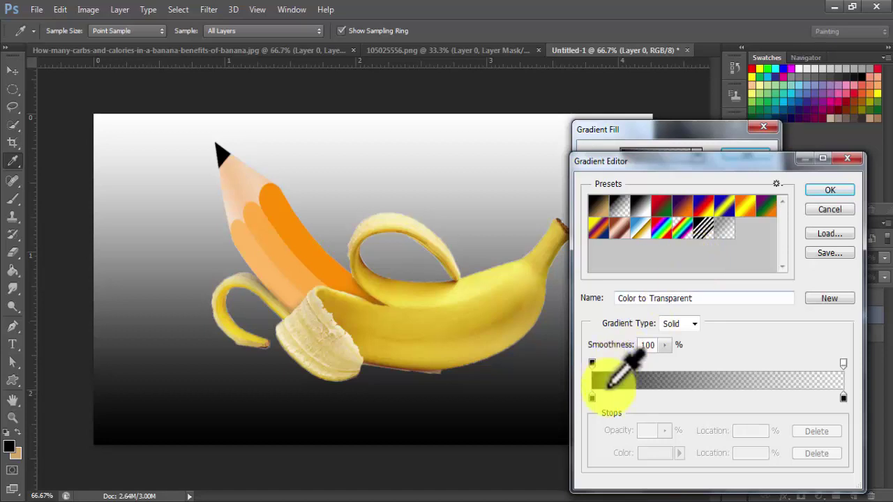
{"action": "left_click", "coordinate": [640, 207]}
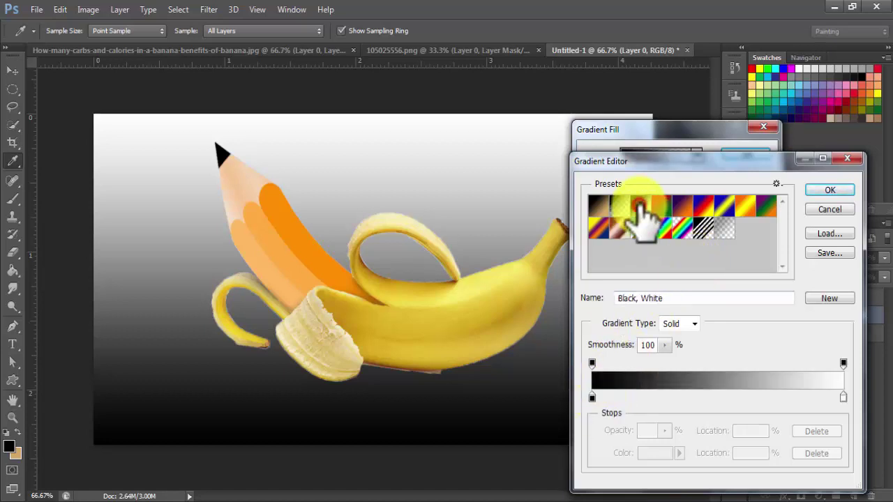
{"action": "double_click", "coordinate": [591, 397]}
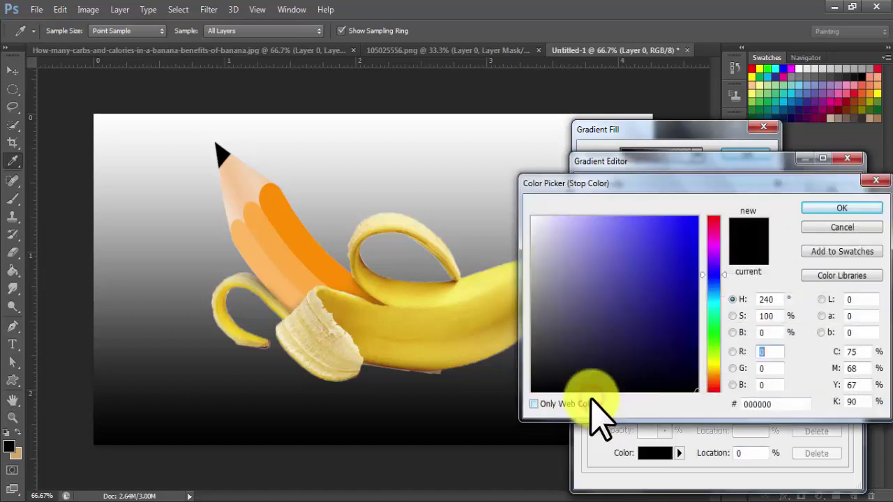
{"action": "left_click", "coordinate": [711, 363]}
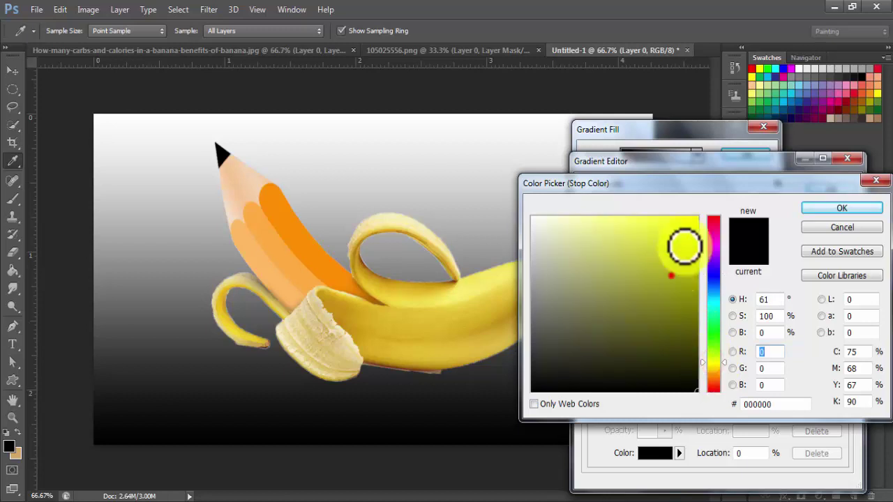
{"action": "left_click_drag", "start_coordinate": [684, 245], "coordinate": [706, 201]}
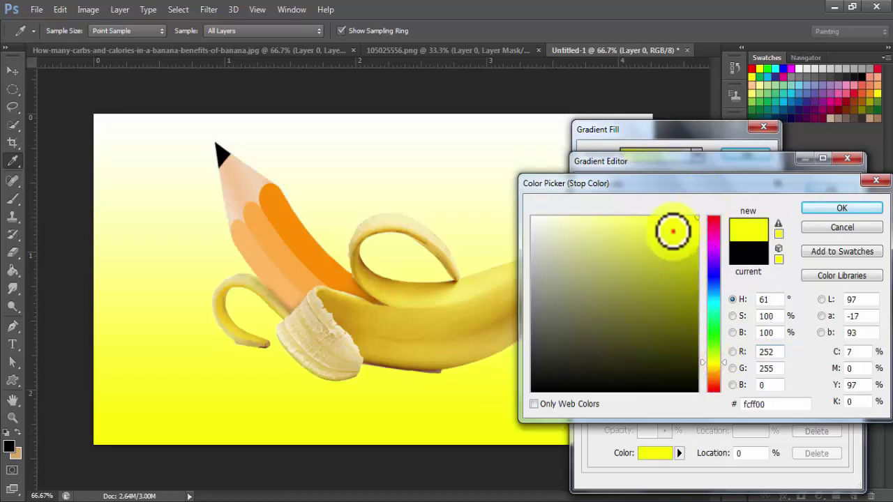
{"action": "left_click_drag", "start_coordinate": [673, 231], "coordinate": [666, 225]}
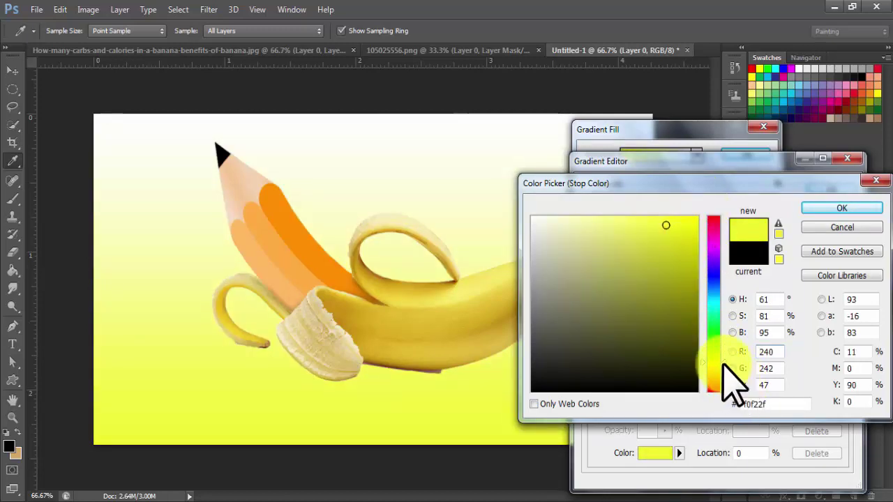
{"action": "left_click", "coordinate": [837, 209]}
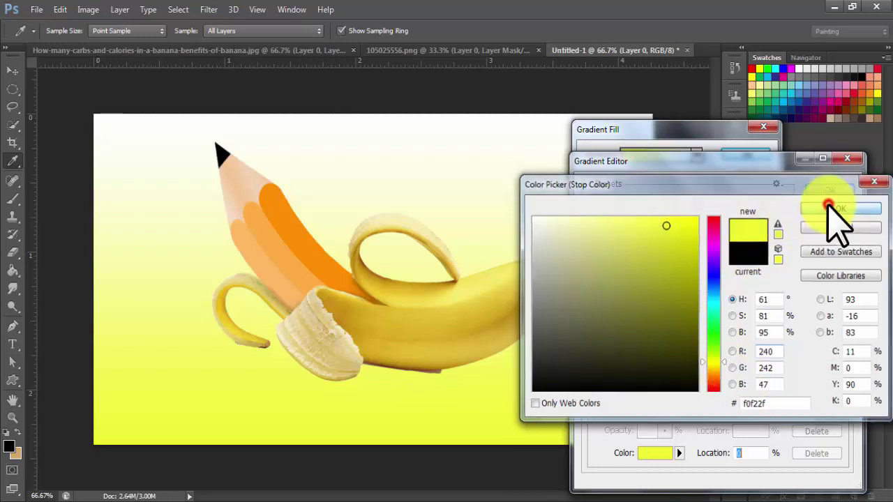
- Change the white end stop to the pale yellow-green f2fc82
{"action": "double_click", "coordinate": [844, 395]}
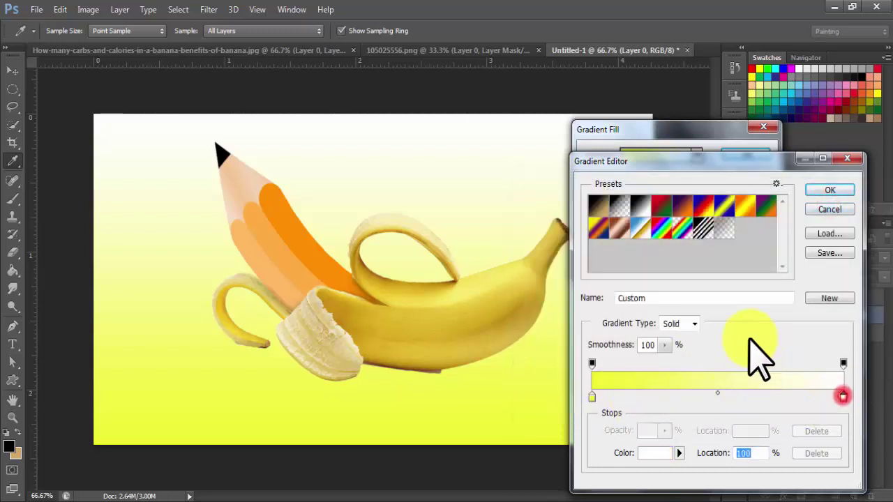
{"action": "left_click", "coordinate": [715, 356]}
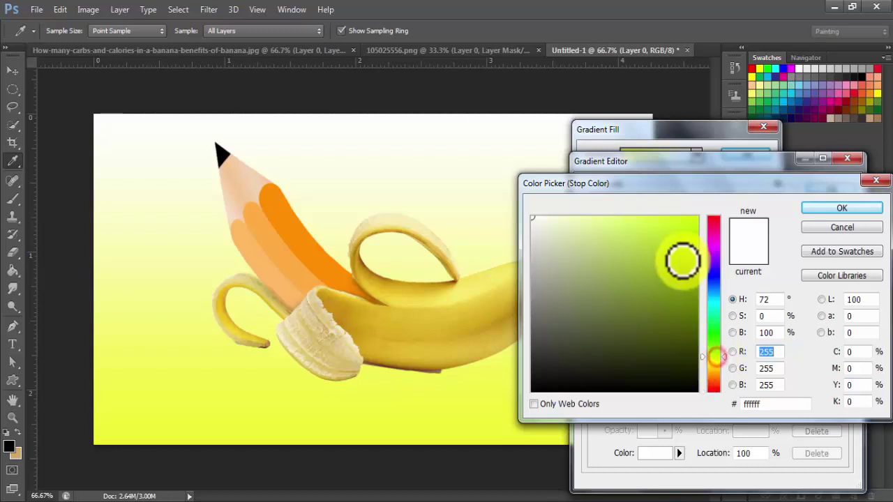
{"action": "mouse_move", "coordinate": [684, 259]}
{"action": "left_mouse_down"}
{"action": "mouse_move", "coordinate": [688, 195]}
{"action": "mouse_move", "coordinate": [680, 223]}
{"action": "mouse_move", "coordinate": [631, 242]}
{"action": "left_mouse_up"}
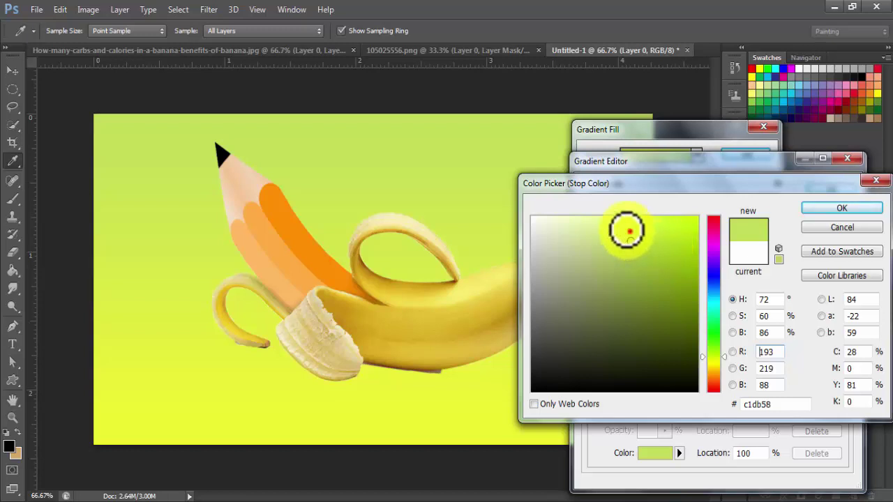
{"action": "left_click_drag", "start_coordinate": [628, 232], "coordinate": [612, 218]}
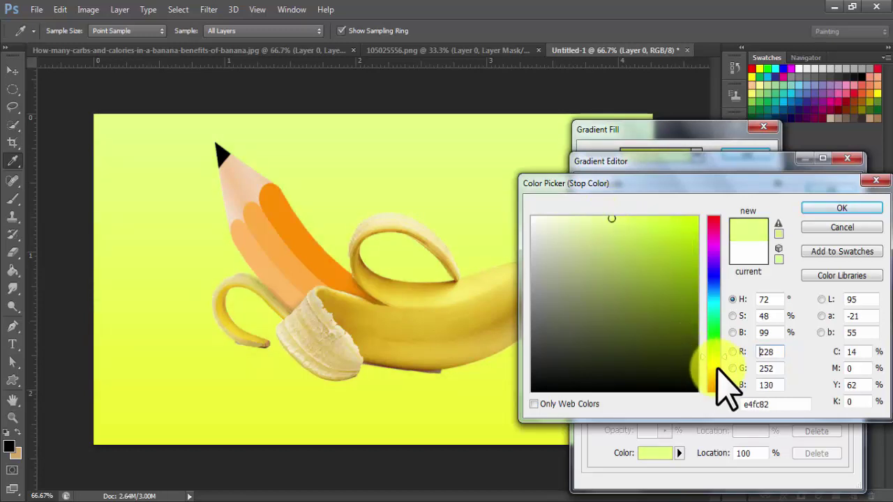
{"action": "left_click", "coordinate": [831, 208]}
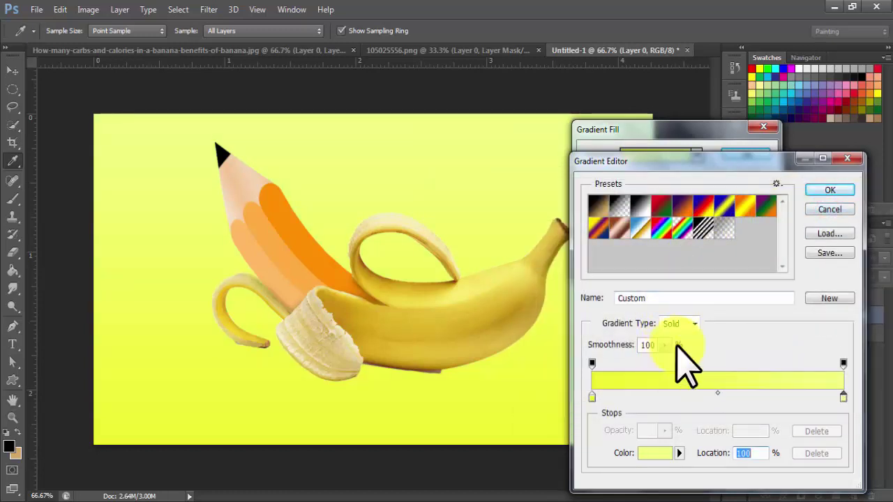
- Apply the yellow gradient reversed, in Radial style at 387% scale
{"action": "left_click", "coordinate": [829, 190]}
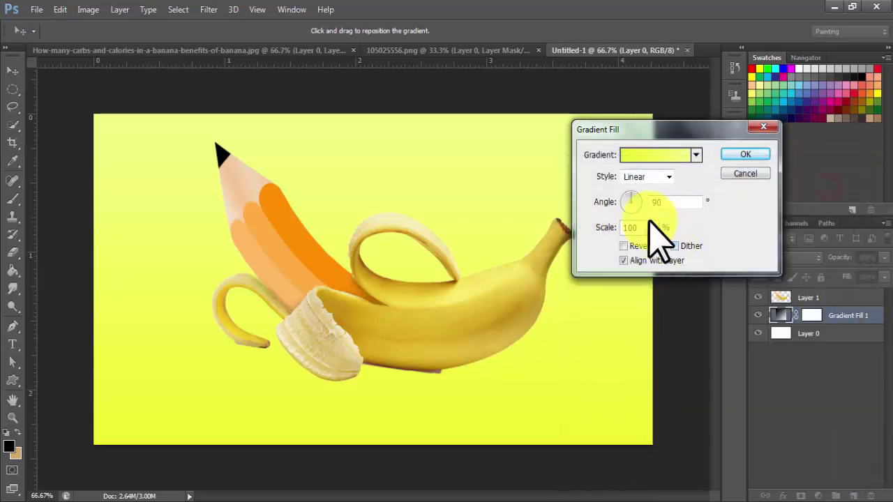
{"action": "left_click", "coordinate": [623, 245]}
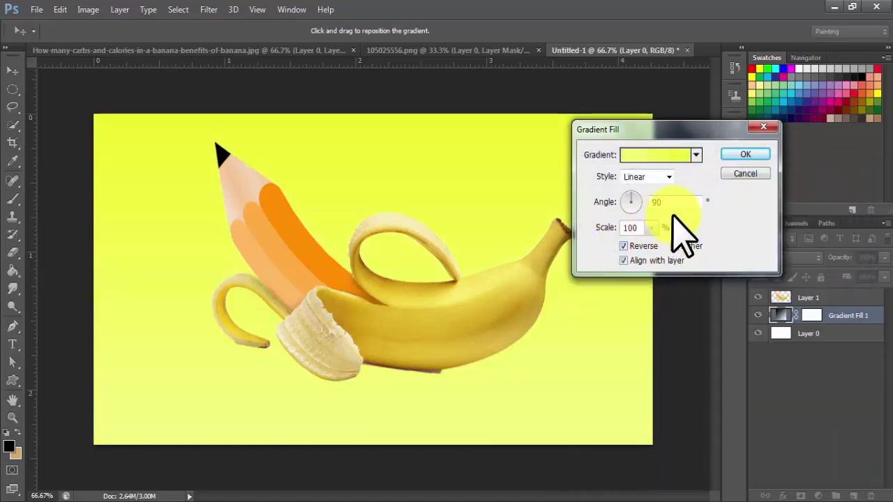
{"action": "left_click_drag", "start_coordinate": [653, 227], "coordinate": [644, 200]}
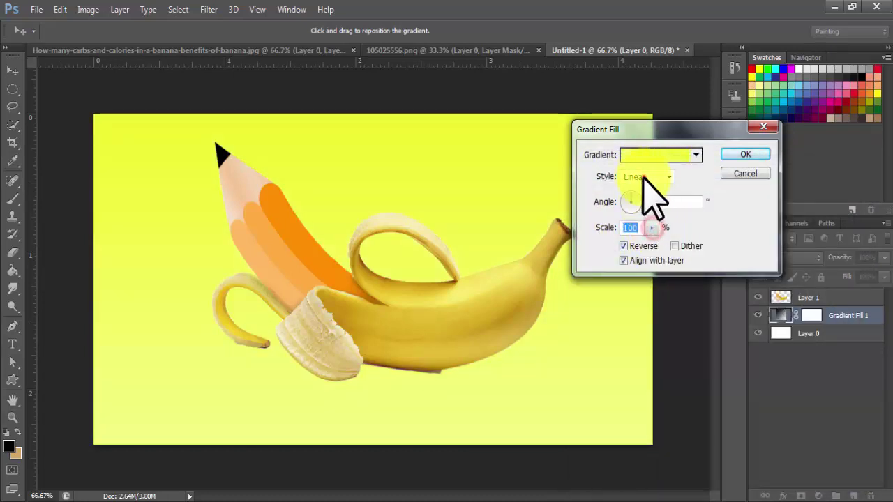
{"action": "left_click", "coordinate": [643, 178]}
{"action": "left_click", "coordinate": [640, 201]}
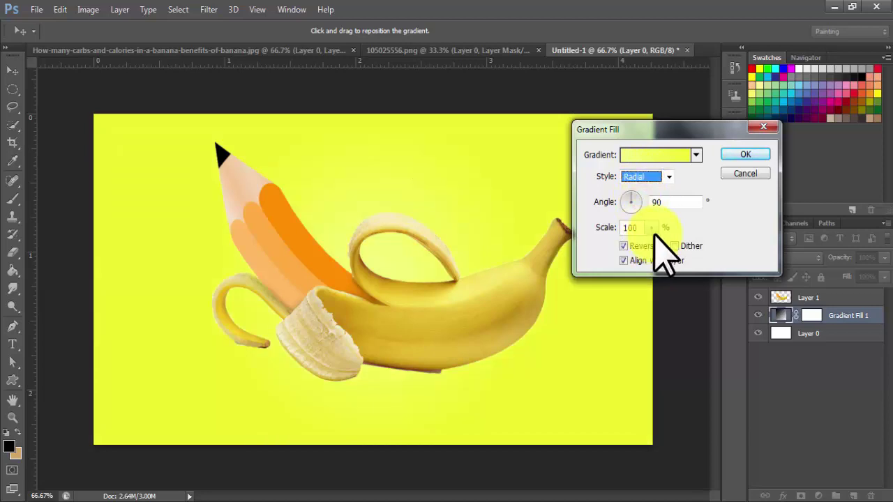
{"action": "left_click_drag", "start_coordinate": [674, 243], "coordinate": [674, 243]}
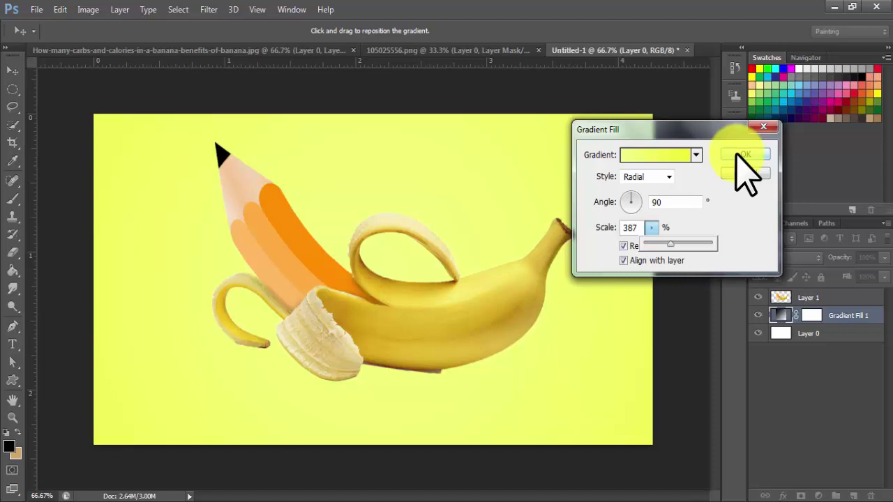
{"action": "left_click", "coordinate": [740, 155]}
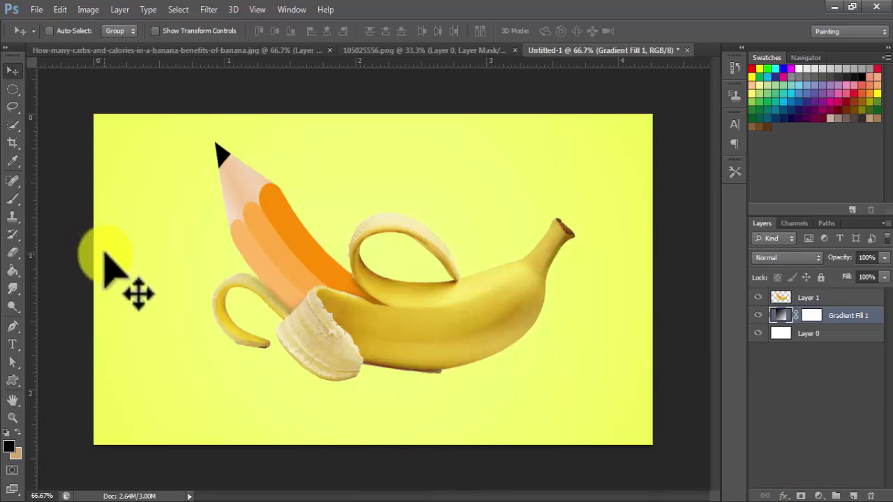
- On a new layer, paint a soft shadow beneath the banana with an 80 px brush
{"action": "left_click", "coordinate": [853, 496]}
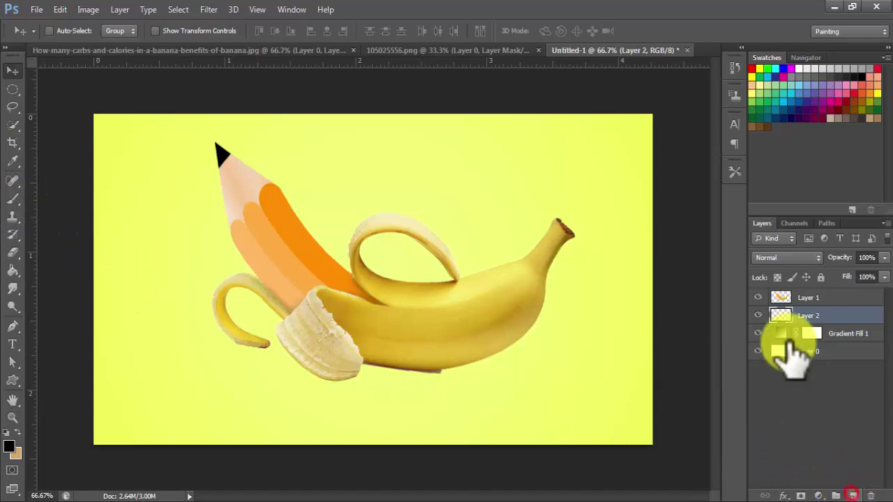
{"action": "left_click", "coordinate": [13, 199]}
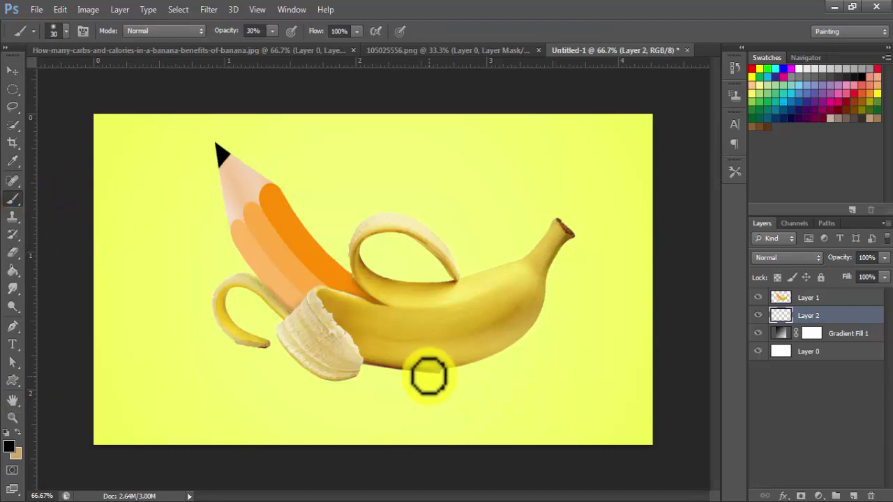
{"action": "key", "text": "bracketright"}
{"action": "key", "text": "bracketright"}
{"action": "key", "text": "bracketright"}
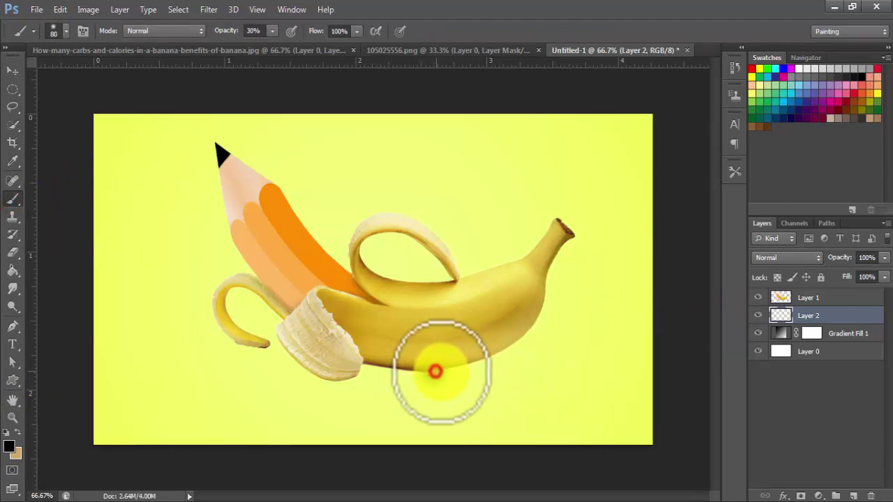
{"action": "left_click_drag", "start_coordinate": [426, 372], "coordinate": [359, 359]}
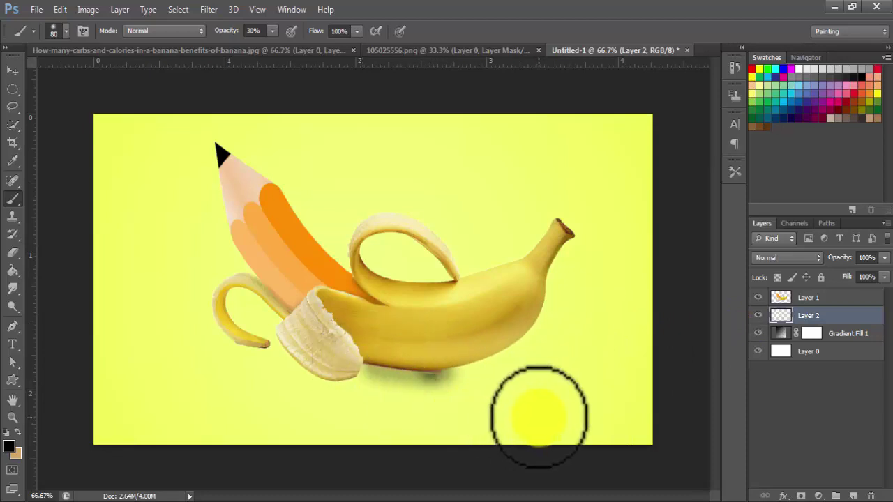
- Warp the shadow stroke so it hugs the banana's underside
{"action": "key", "text": "ctrl+t"}
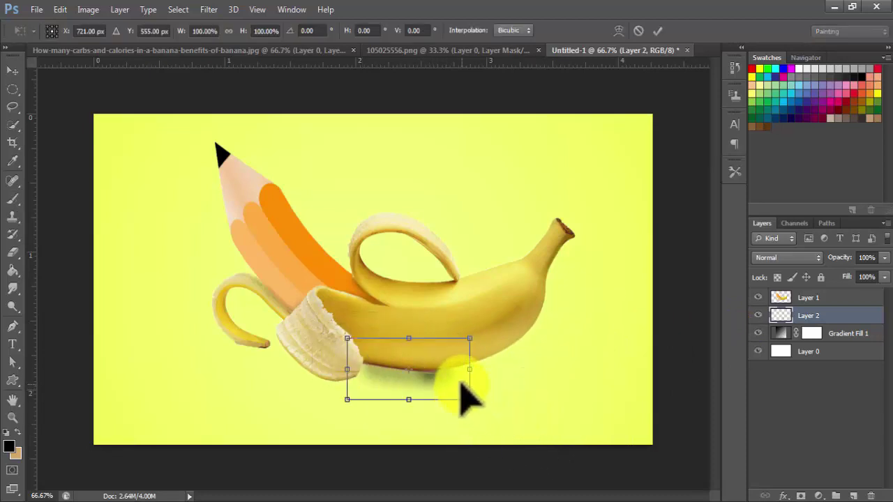
{"action": "right_click", "coordinate": [457, 390]}
{"action": "left_click", "coordinate": [458, 390]}
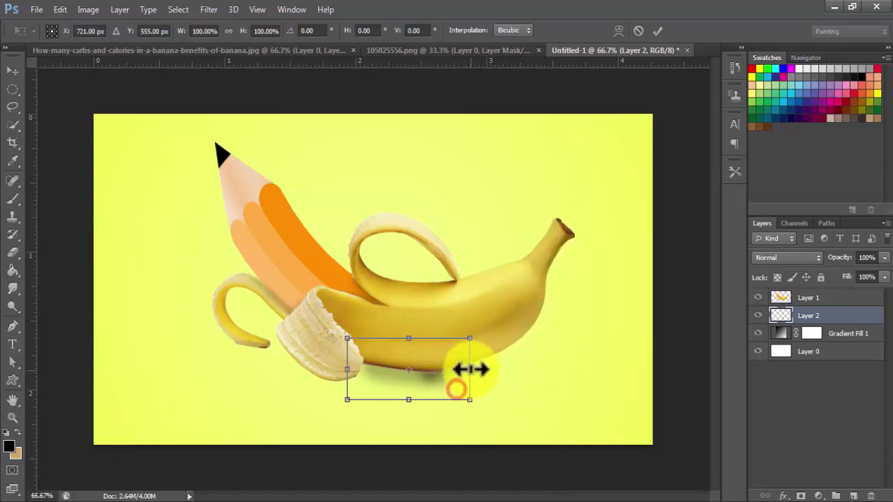
{"action": "right_click", "coordinate": [452, 383]}
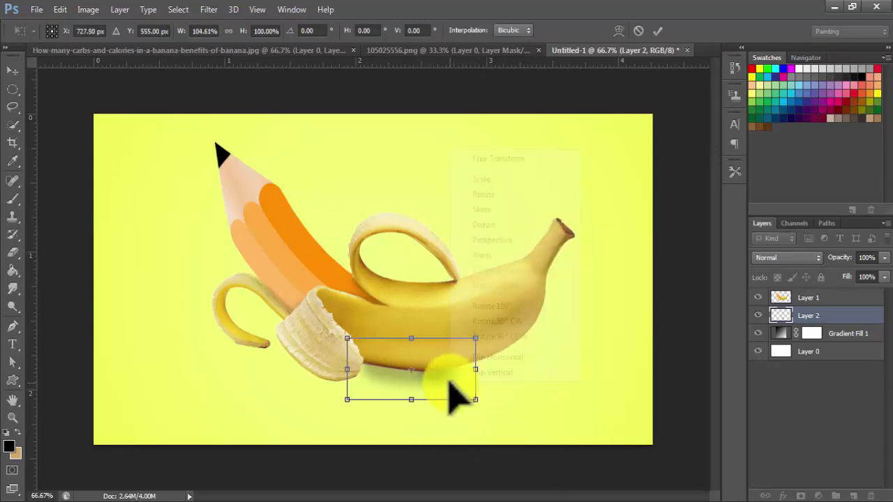
{"action": "left_click", "coordinate": [484, 256]}
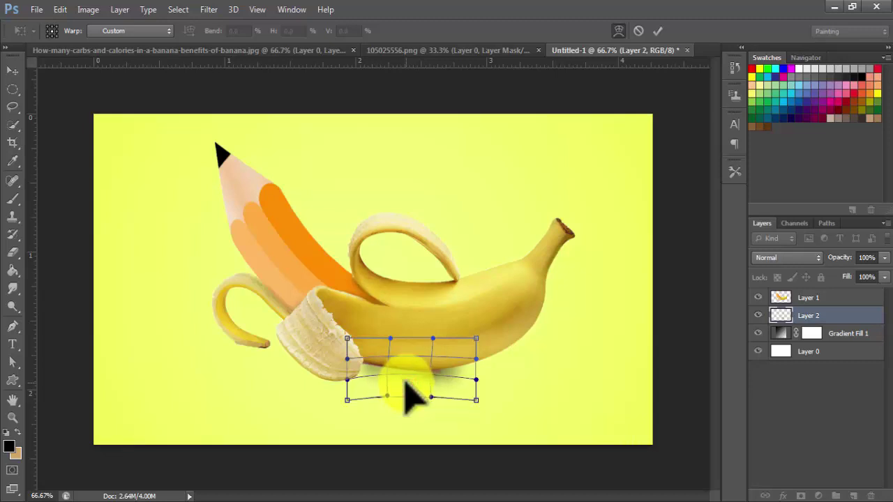
{"action": "mouse_move", "coordinate": [374, 383]}
{"action": "left_mouse_down"}
{"action": "mouse_move", "coordinate": [461, 396]}
{"action": "mouse_move", "coordinate": [429, 368]}
{"action": "mouse_move", "coordinate": [366, 371]}
{"action": "left_mouse_up"}
{"action": "left_click", "coordinate": [487, 389]}
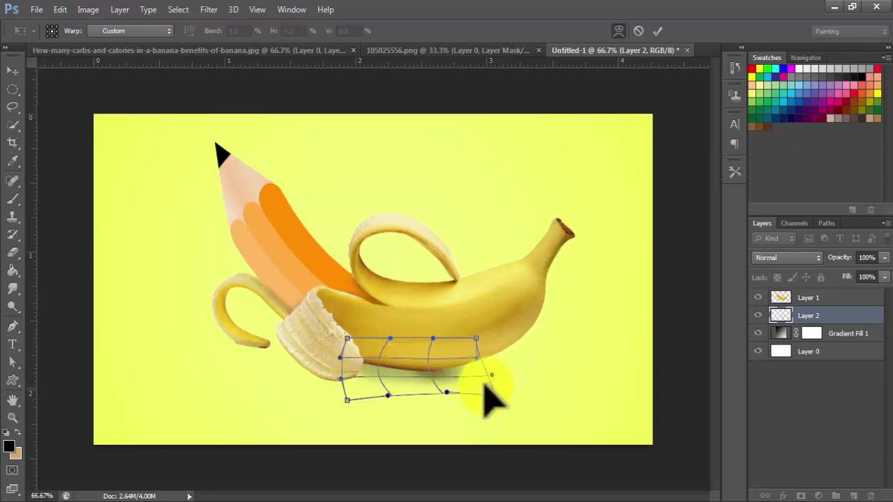
{"action": "left_click_drag", "start_coordinate": [487, 388], "coordinate": [494, 393]}
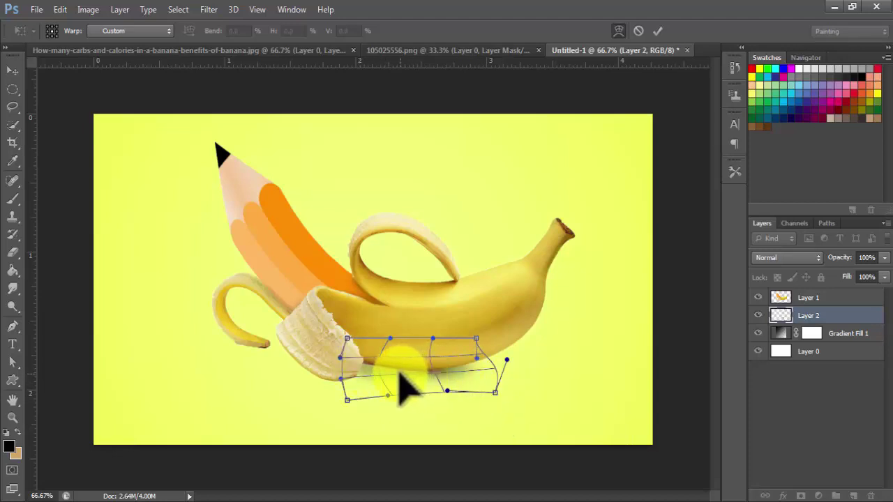
{"action": "left_click", "coordinate": [660, 31]}
- Dab extra shadow under the peeled end of the banana
{"action": "key", "text": "b"}
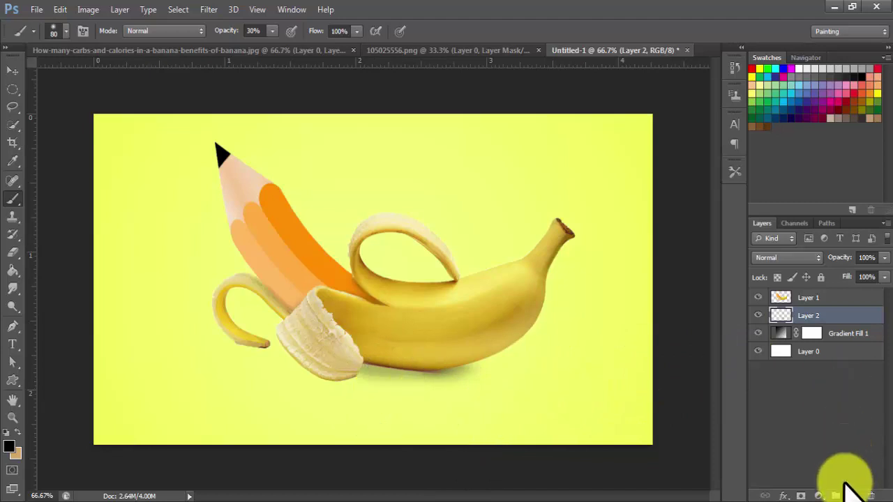
{"action": "left_click", "coordinate": [332, 380]}
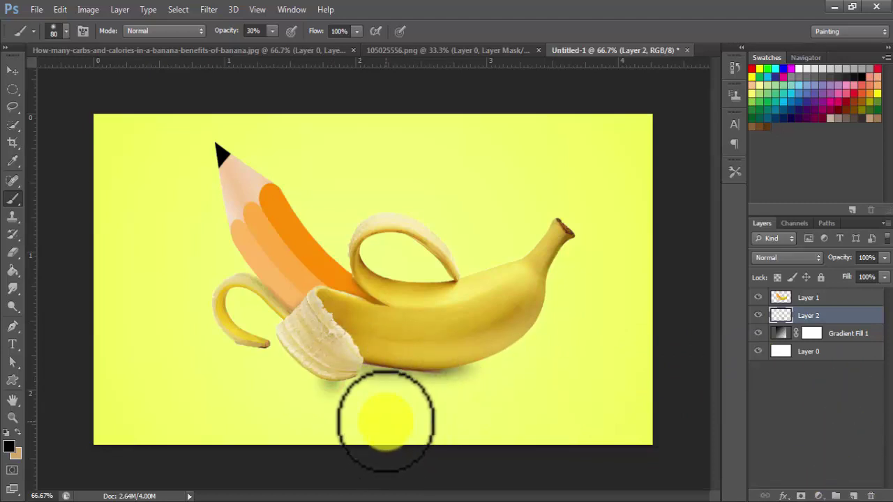
{"action": "key", "text": "ctrl+t"}
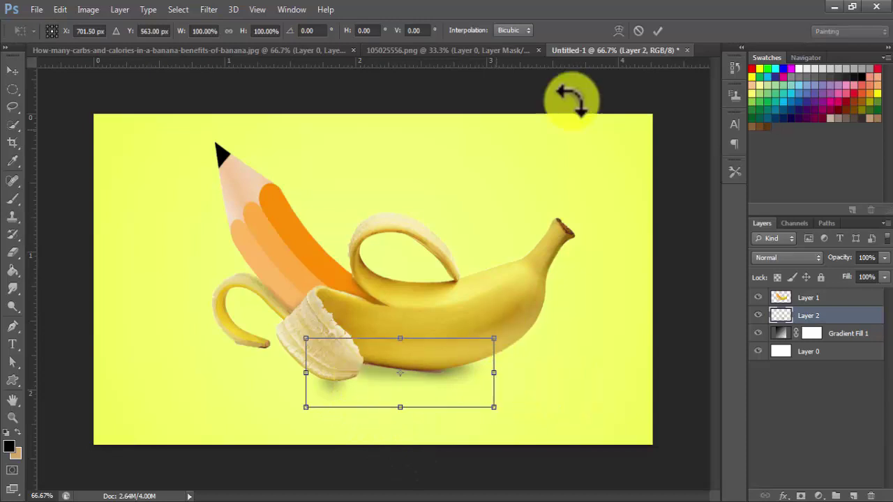
{"action": "left_click", "coordinate": [656, 30]}
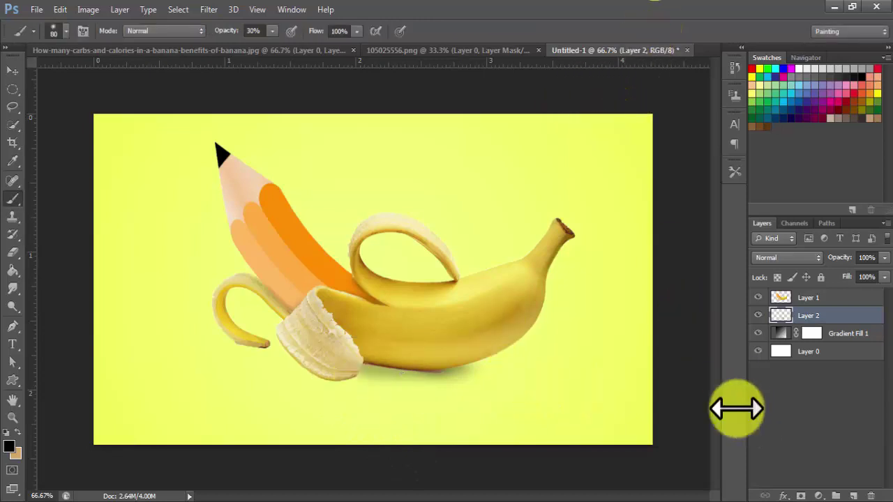
- On a new layer, stretch a second shadow under the peeled end to about 176% width
{"action": "left_click", "coordinate": [852, 495]}
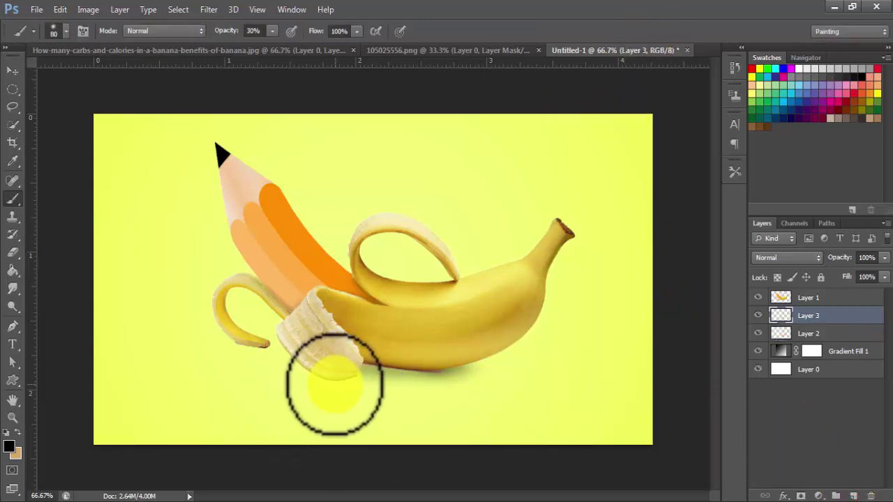
{"action": "key", "text": "ctrl+t"}
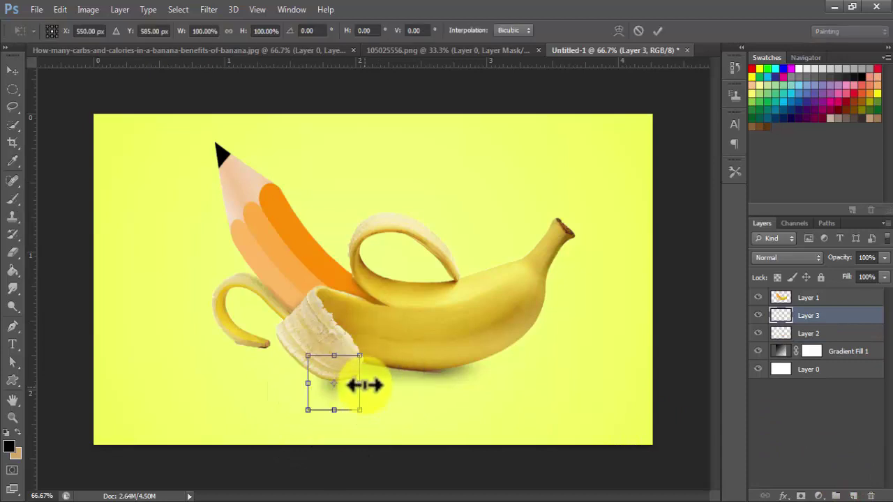
{"action": "left_click_drag", "start_coordinate": [372, 383], "coordinate": [375, 394]}
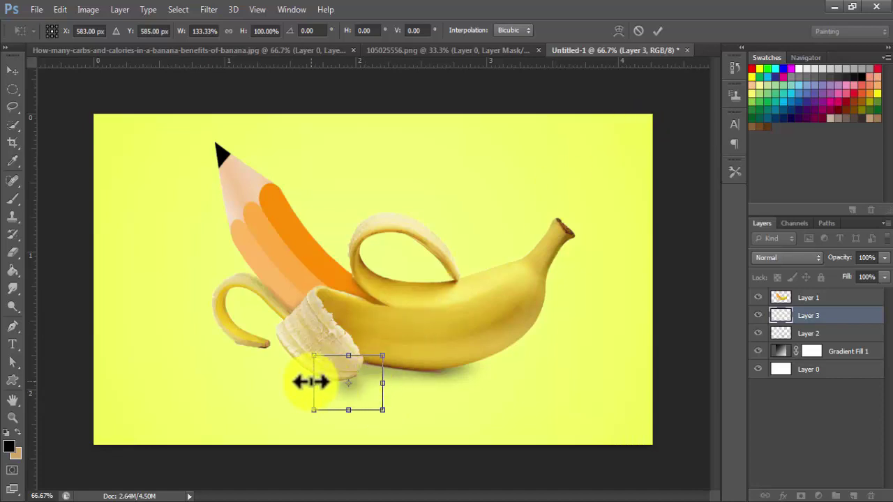
{"action": "left_click_drag", "start_coordinate": [306, 382], "coordinate": [289, 381]}
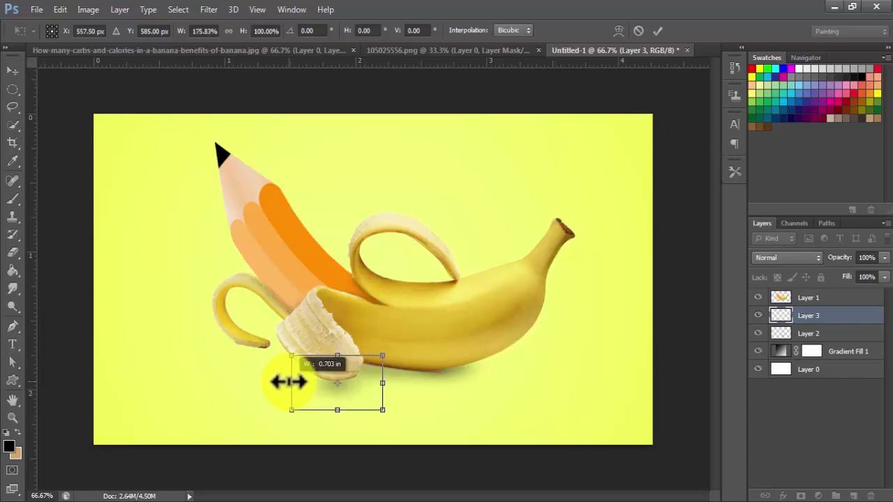
{"action": "left_click", "coordinate": [658, 30]}
{"action": "key", "text": "b"}
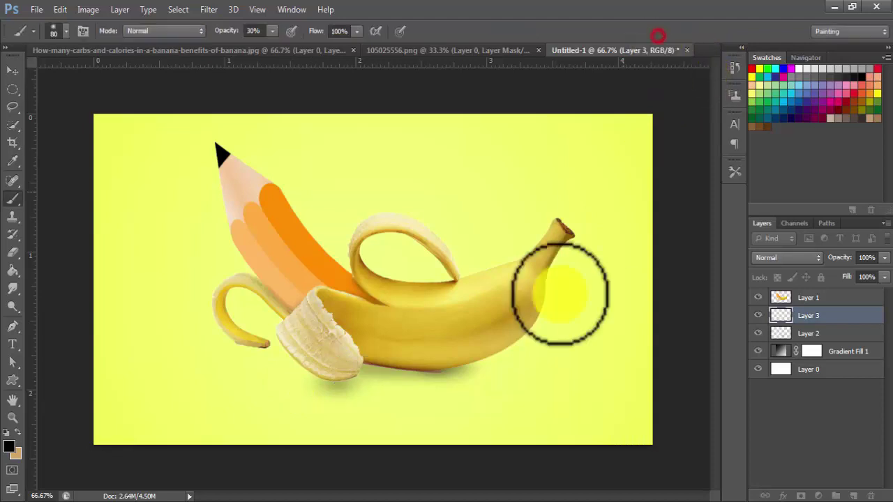
{"action": "key", "text": "ctrl+j"}
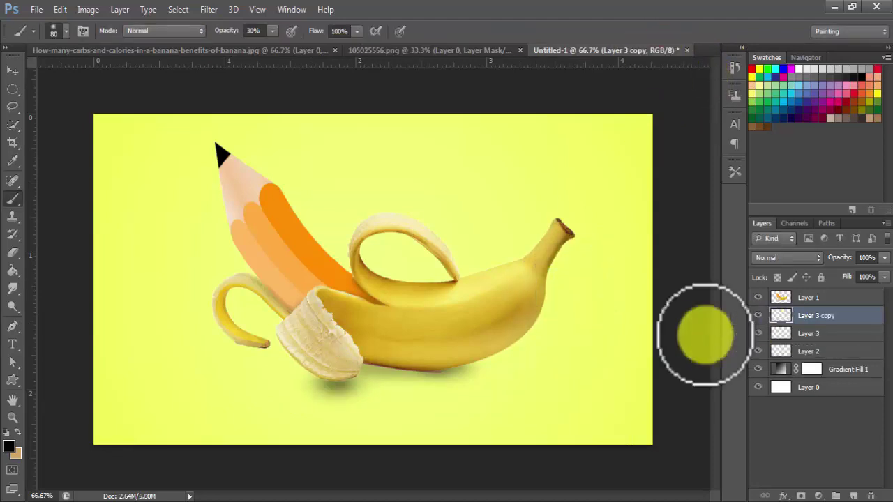
{"action": "left_click", "coordinate": [12, 71]}
{"action": "left_click_drag", "start_coordinate": [271, 333], "coordinate": [199, 327]}
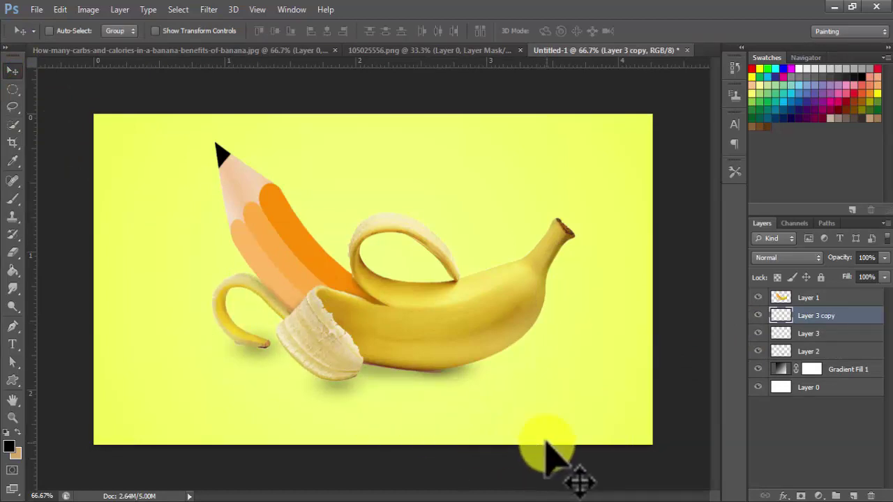
{"action": "key", "text": "ctrl+minus"}
{"action": "key", "text": "ctrl+minus"}
{"action": "key", "text": "ctrl+minus"}
{"action": "key", "text": "ctrl+minus"}
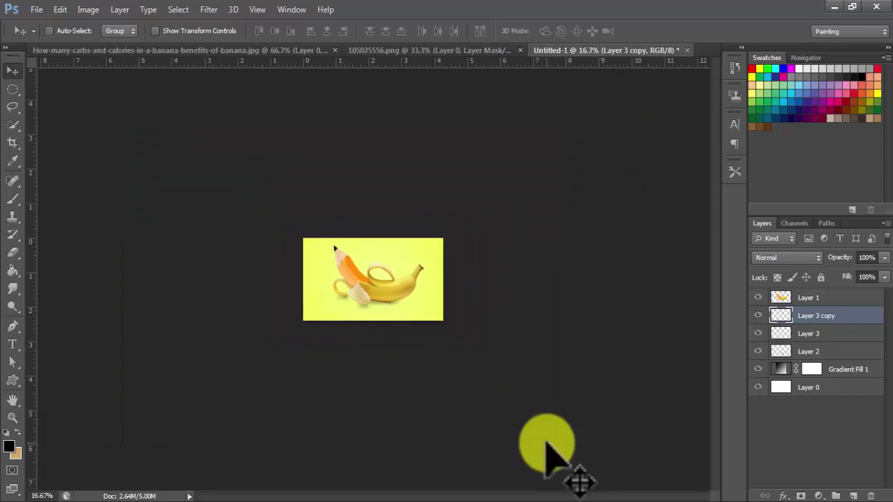
{"action": "key", "text": "ctrl+plus"}
{"action": "key", "text": "ctrl+plus"}
{"action": "key", "text": "ctrl+plus"}
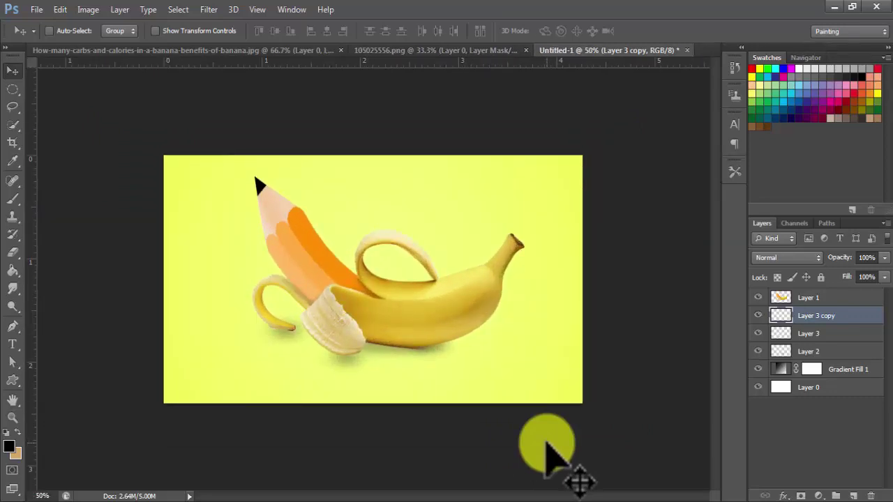
{"action": "key", "text": "ctrl+plus"}
{"action": "key", "text": "ctrl+minus"}
{"action": "key", "text": "ctrl+minus"}
{"action": "key", "text": "ctrl+minus"}
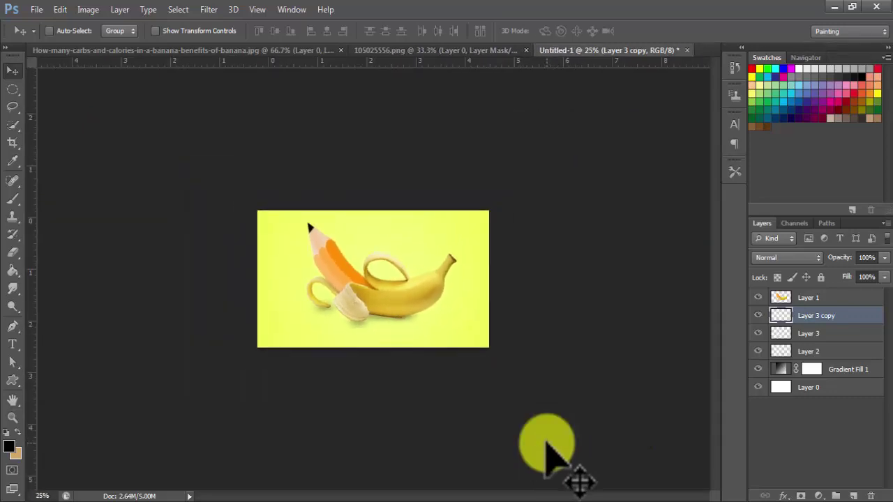
{"action": "key", "text": "ctrl+plus"}
{"action": "key", "text": "ctrl+plus"}
{"action": "key", "text": "ctrl+plus"}
{"action": "key", "text": "ctrl+minus"}
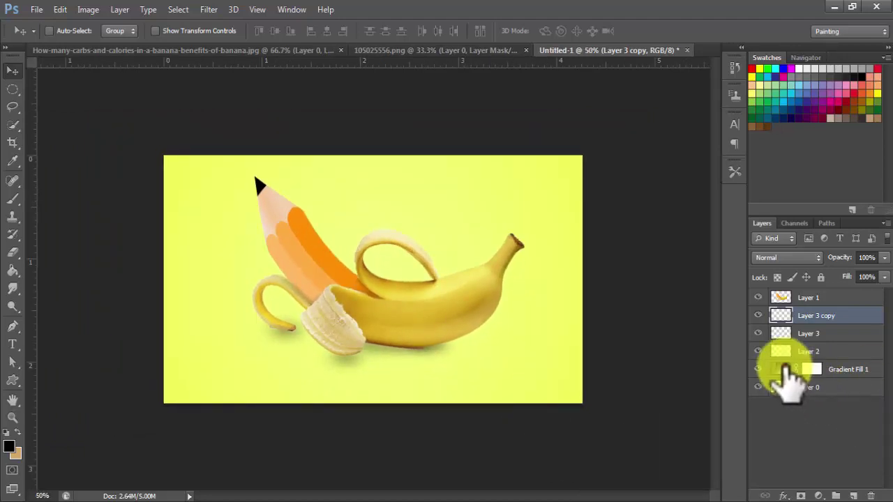
- Reopen the background Gradient Fill and set its starting stop to a saturated yellow
{"action": "double_click", "coordinate": [782, 369]}
{"action": "left_click", "coordinate": [668, 147]}
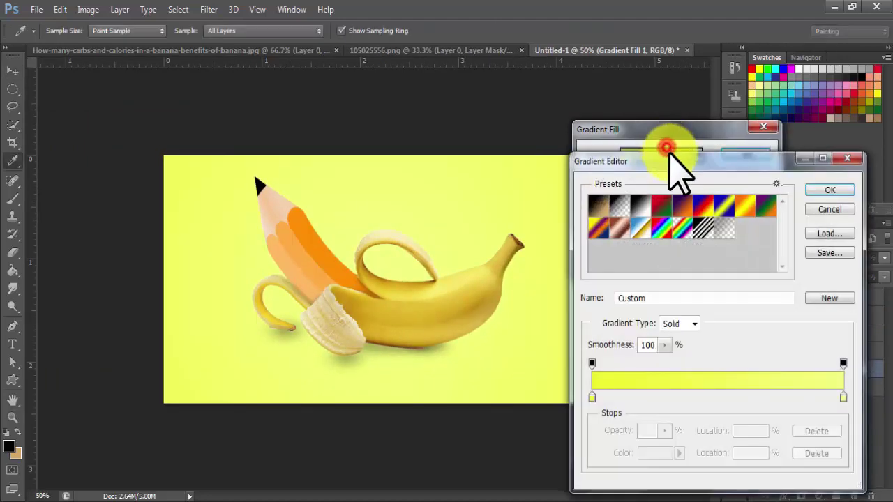
{"action": "left_click", "coordinate": [592, 396]}
{"action": "double_click", "coordinate": [591, 397]}
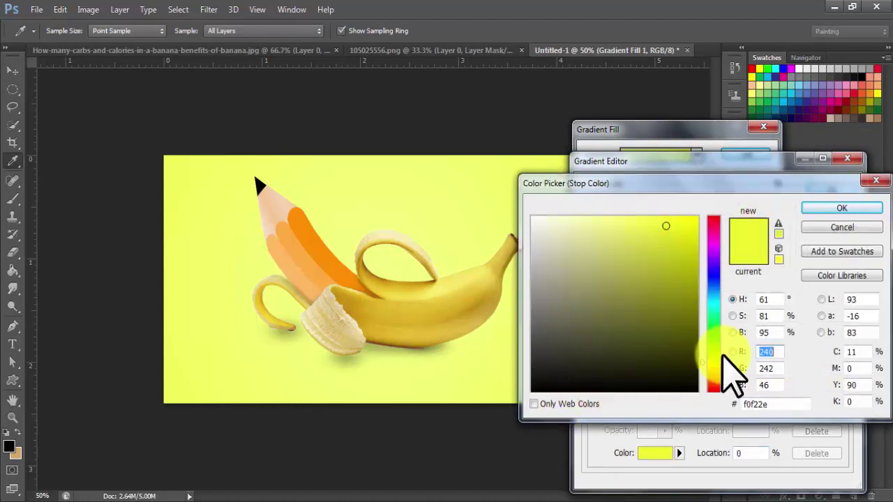
{"action": "left_click", "coordinate": [715, 370]}
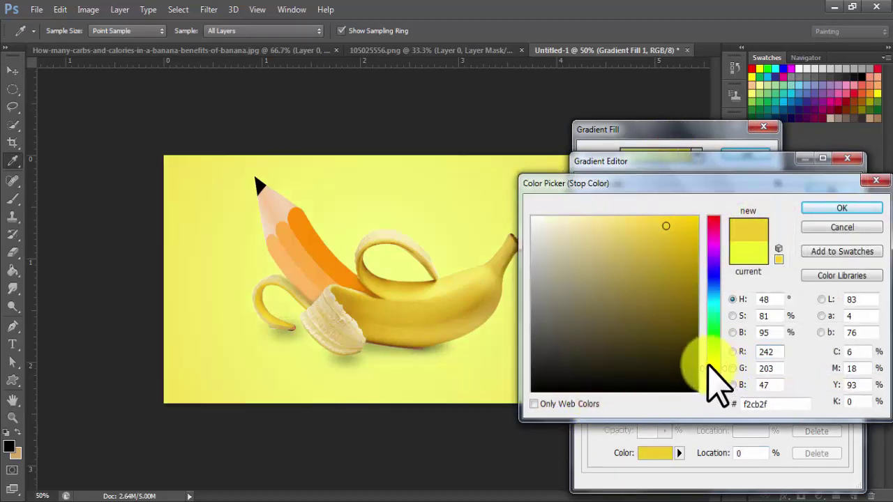
{"action": "left_click_drag", "start_coordinate": [678, 223], "coordinate": [725, 213]}
{"action": "left_click", "coordinate": [841, 208]}
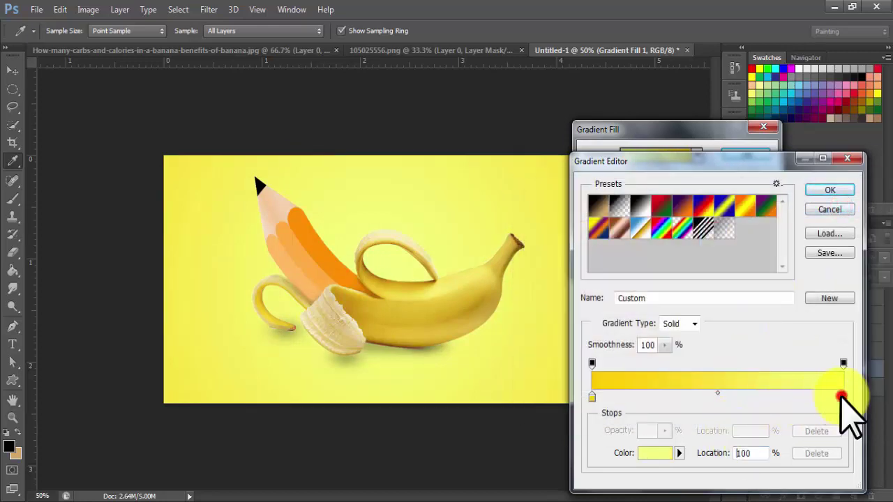
- Set the ending stop to the pale yellow fcf282 and accept the gradient
{"action": "double_click", "coordinate": [843, 397]}
{"action": "left_click_drag", "start_coordinate": [712, 363], "coordinate": [714, 368]}
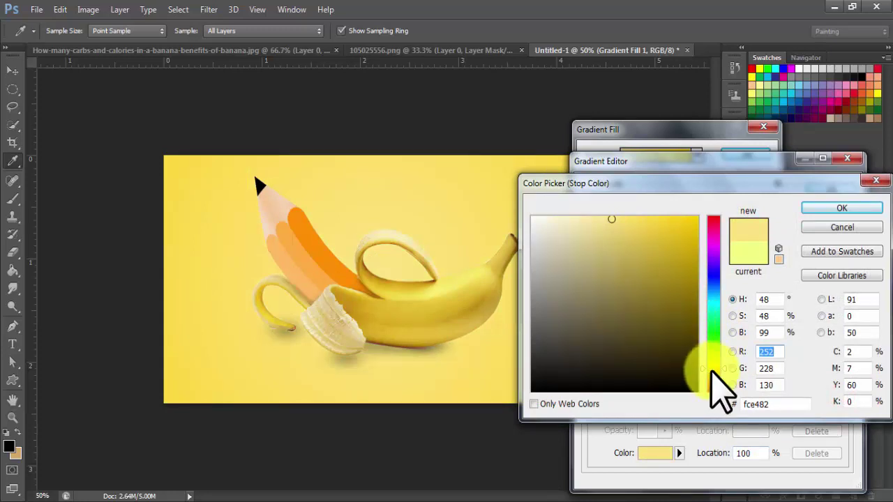
{"action": "left_click", "coordinate": [712, 369]}
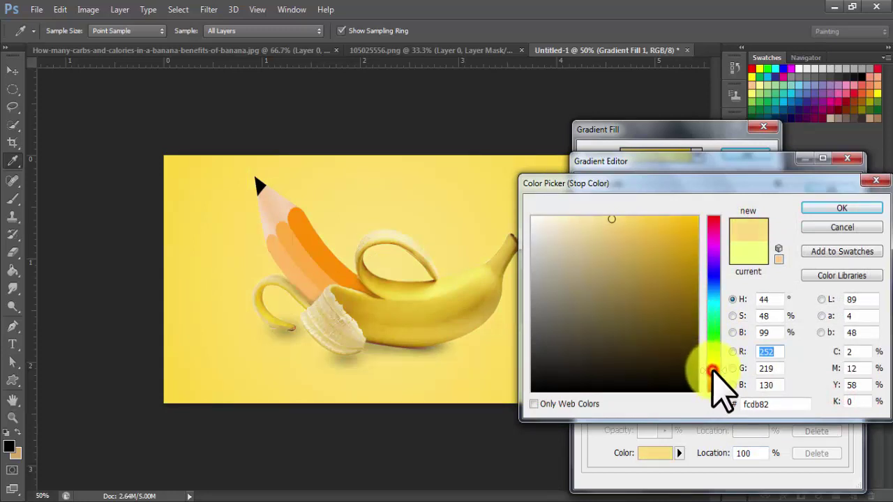
{"action": "left_click", "coordinate": [713, 366]}
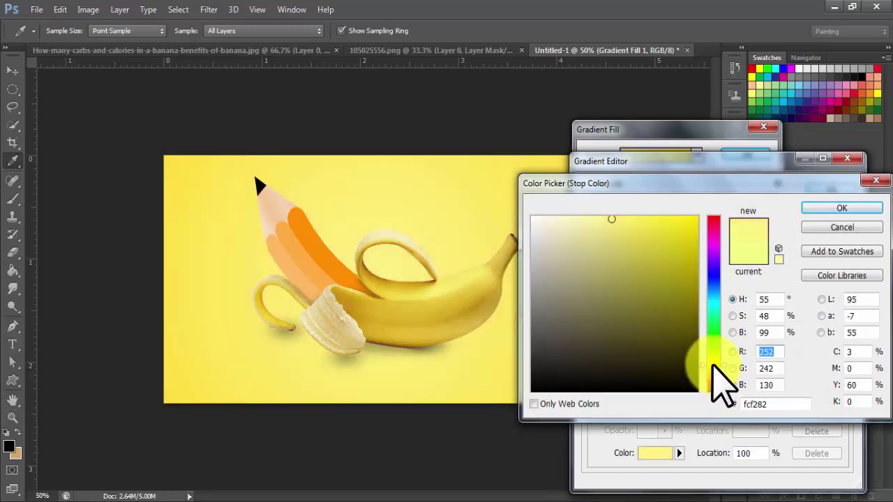
{"action": "left_click", "coordinate": [835, 209]}
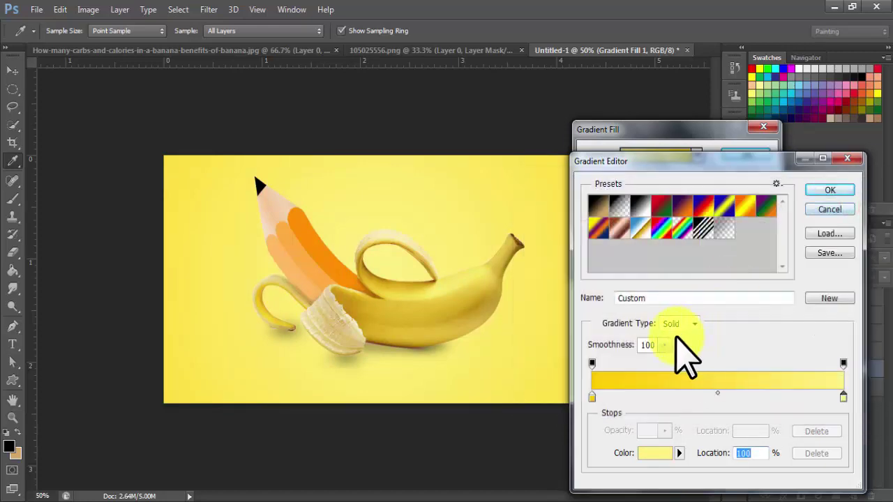
{"action": "left_click", "coordinate": [821, 195]}
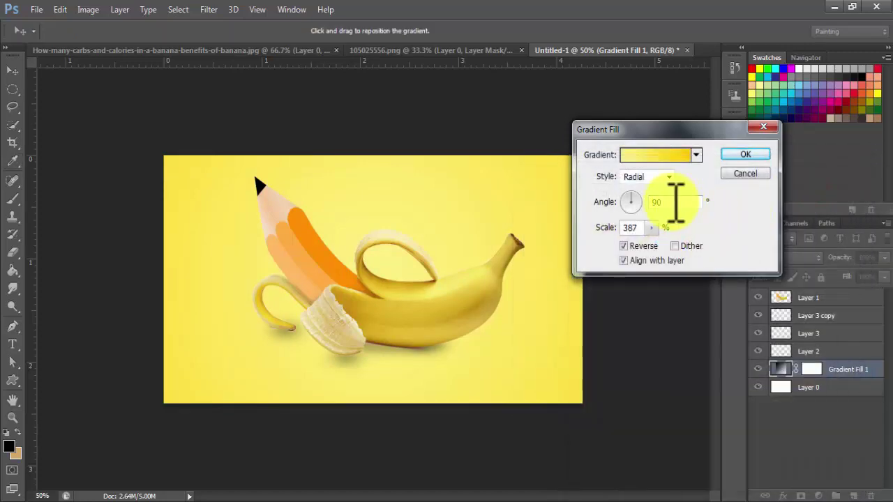
- Dismiss the unrelated download-manager popups and set the radial scale to 535%
{"action": "left_click", "coordinate": [572, 315]}
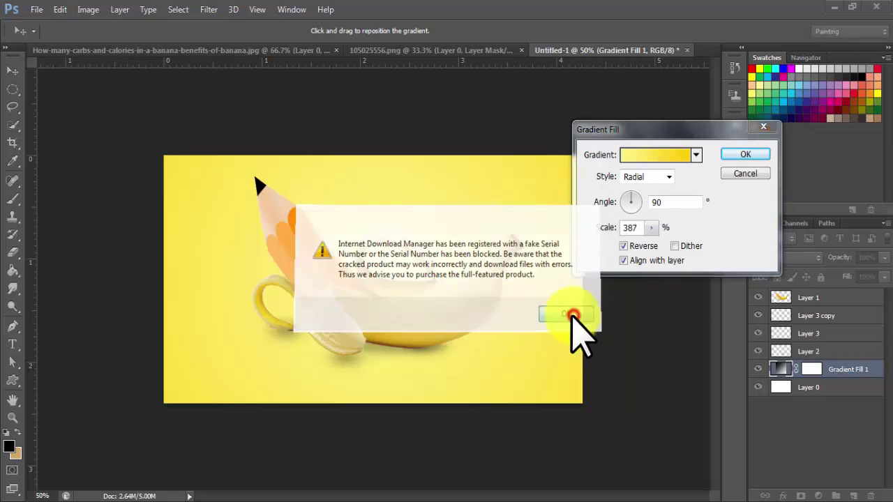
{"action": "left_click", "coordinate": [530, 319]}
{"action": "left_click", "coordinate": [656, 225]}
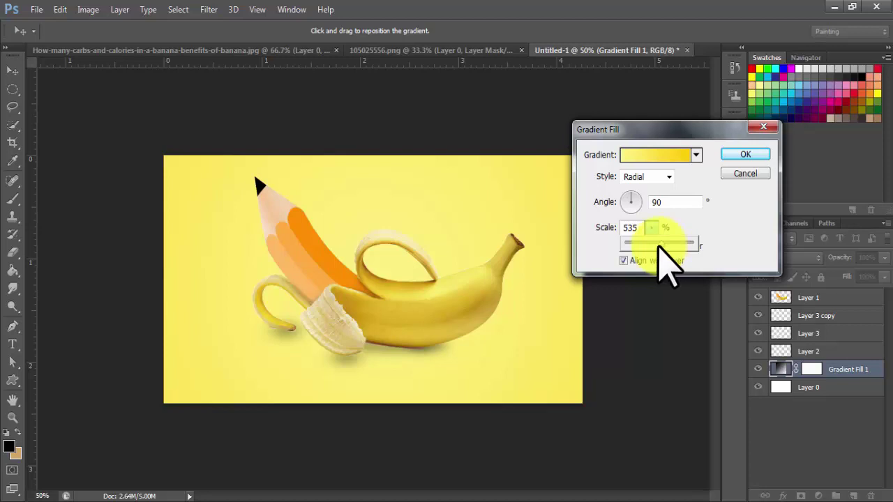
- On a new layer below Layer 1, paint a white glow with a 700 px soft brush at 30% opacity
{"action": "left_click", "coordinate": [853, 494]}
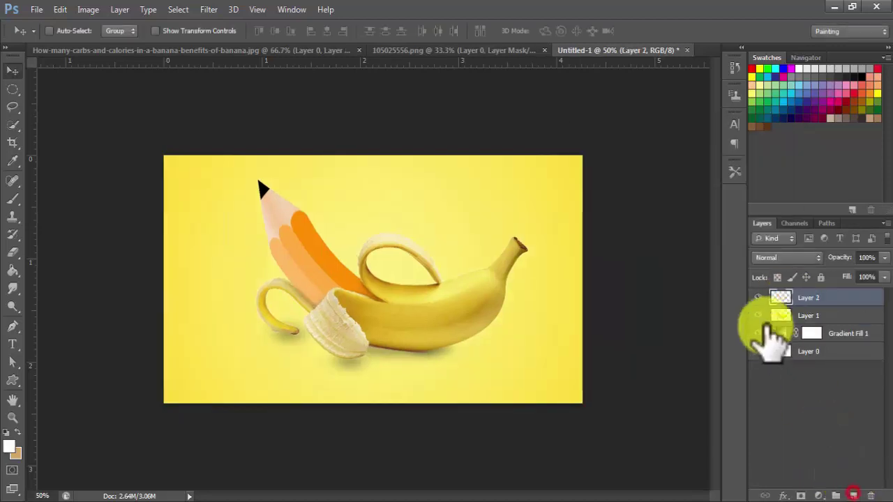
{"action": "left_click_drag", "start_coordinate": [782, 299], "coordinate": [781, 327]}
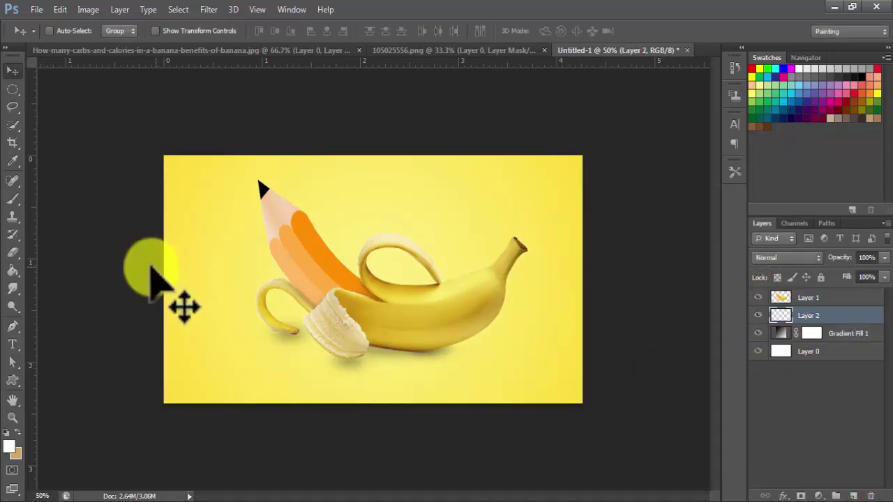
{"action": "left_click", "coordinate": [12, 198]}
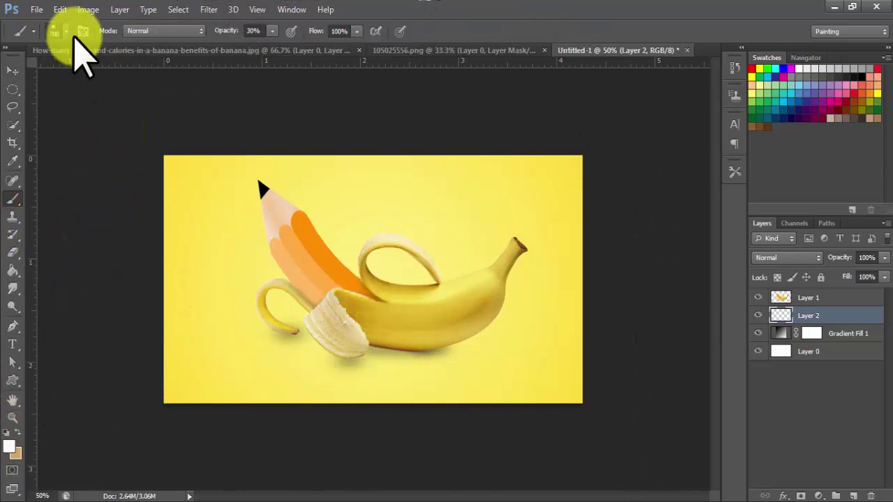
{"action": "left_click", "coordinate": [65, 30]}
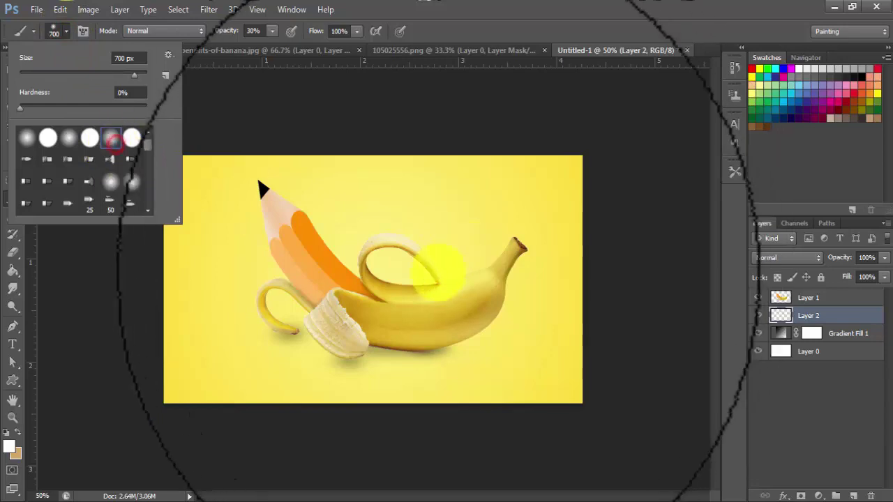
{"action": "left_click", "coordinate": [373, 278]}
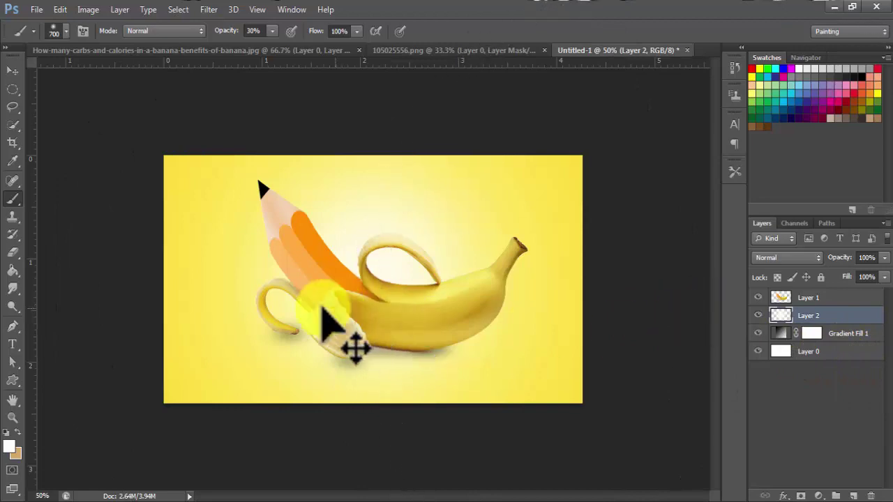
- Scale the glow up to about 120% and reposition it behind the banana
{"action": "key", "text": "ctrl+t"}
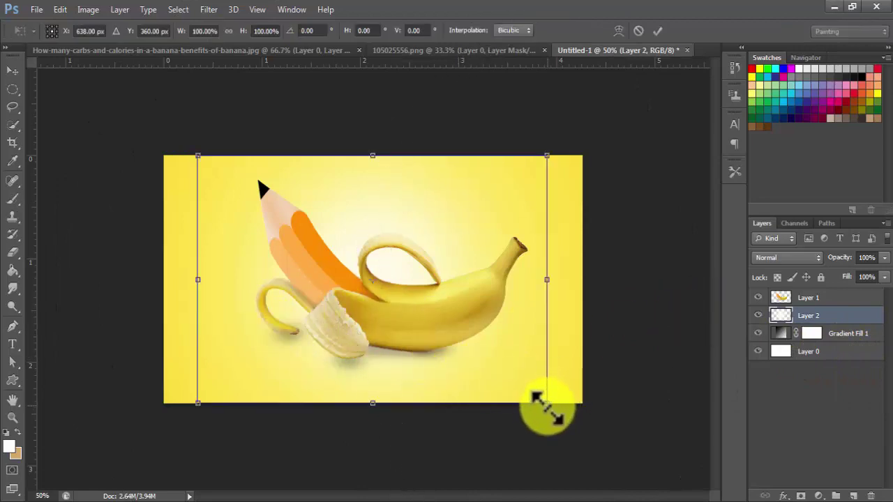
{"action": "left_click_drag", "start_coordinate": [546, 402], "coordinate": [584, 439]}
{"action": "mouse_move", "coordinate": [519, 345]}
{"action": "left_mouse_down"}
{"action": "mouse_move", "coordinate": [472, 333]}
{"action": "mouse_move", "coordinate": [481, 321]}
{"action": "left_mouse_up"}
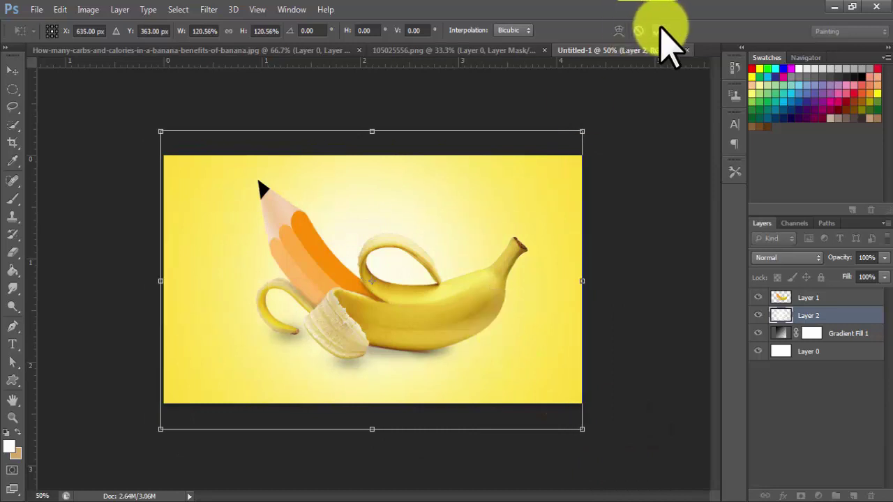
{"action": "left_click", "coordinate": [657, 31]}
{"action": "key", "text": "b"}
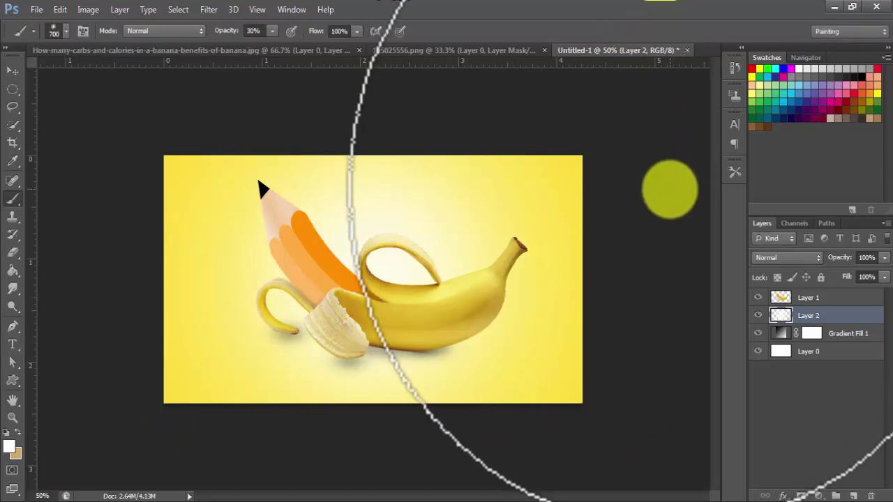
{"action": "key", "text": "ctrl+minus"}
{"action": "key", "text": "ctrl+minus"}
{"action": "key", "text": "ctrl+plus"}
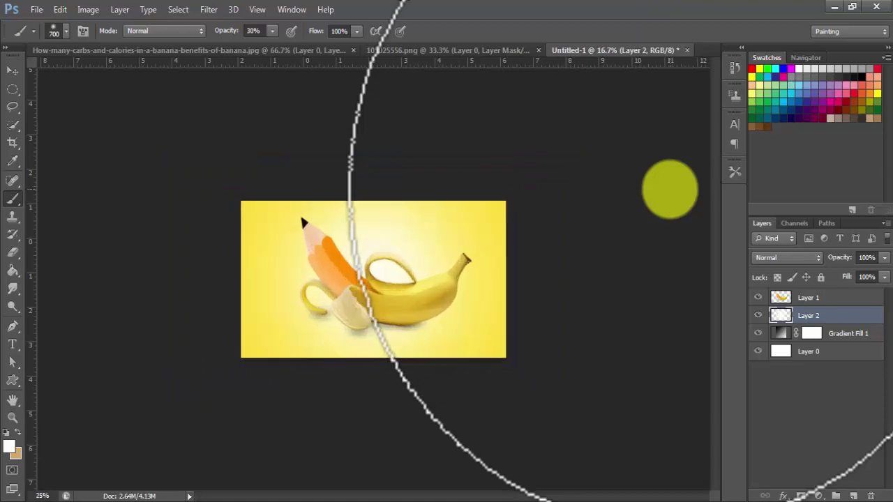
{"action": "key", "text": "ctrl+plus"}
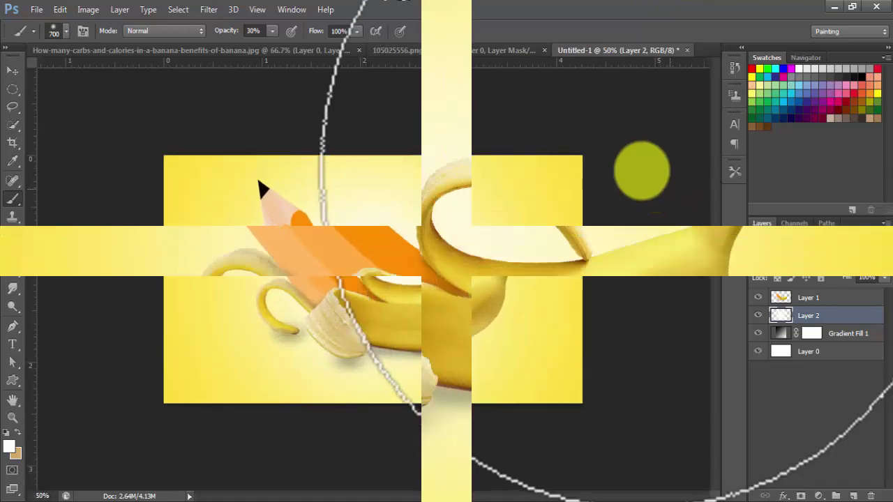